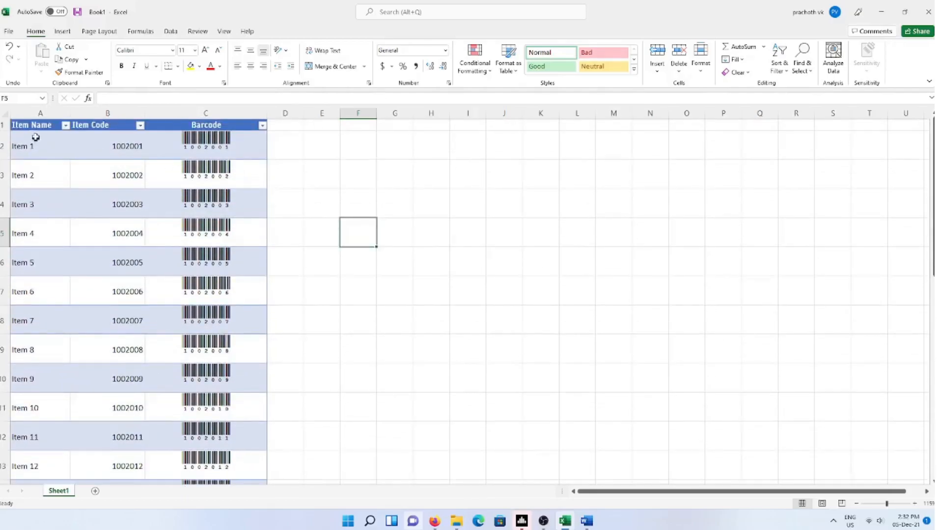
# Inspect the item names, Item Code header and the =B2 barcode formula in the finished table
pyautogui.click(34, 138)
pyautogui.click(100, 129)
pyautogui.click(196, 146)
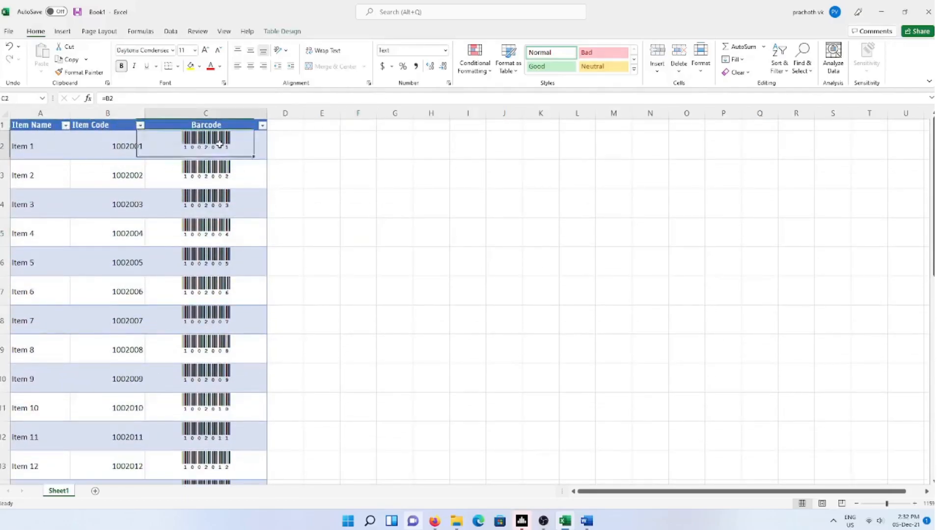
pyautogui.click(402, 197)
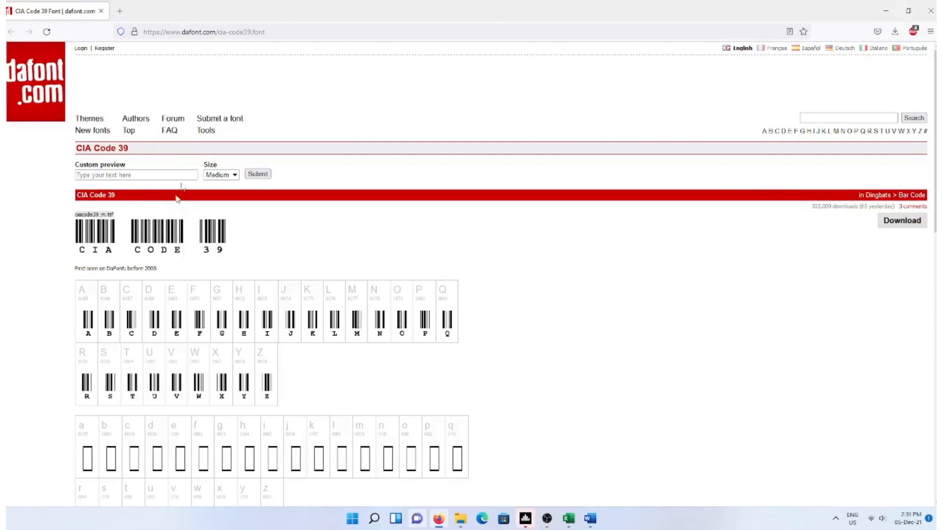
# Save the CIA Code 39 font zip from dafont and show it in its Downloads folder
pyautogui.moveTo(146, 149); pyautogui.dragTo(73, 152)
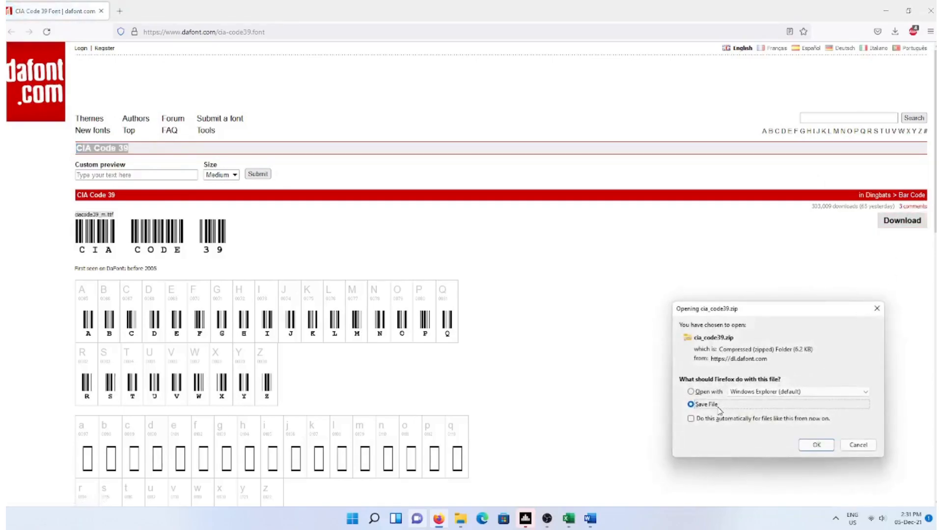
pyautogui.click(831, 447)
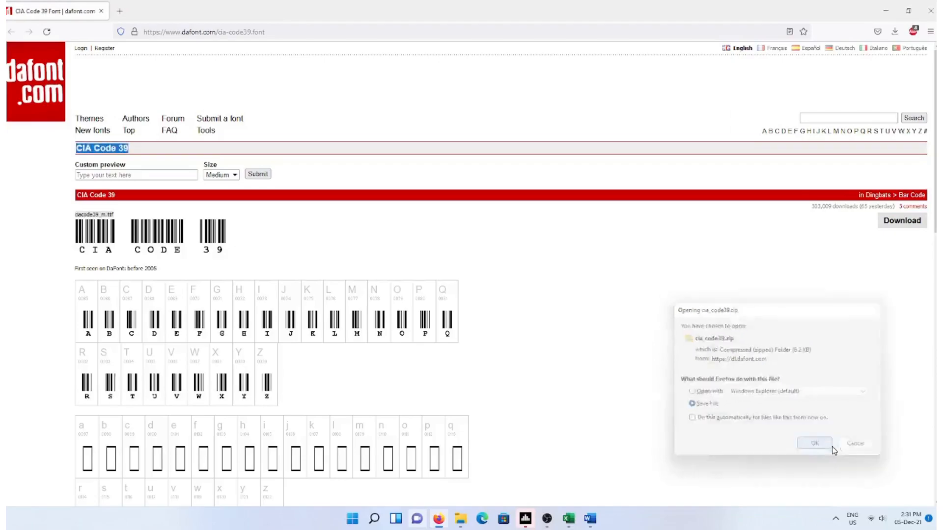
pyautogui.click(895, 30)
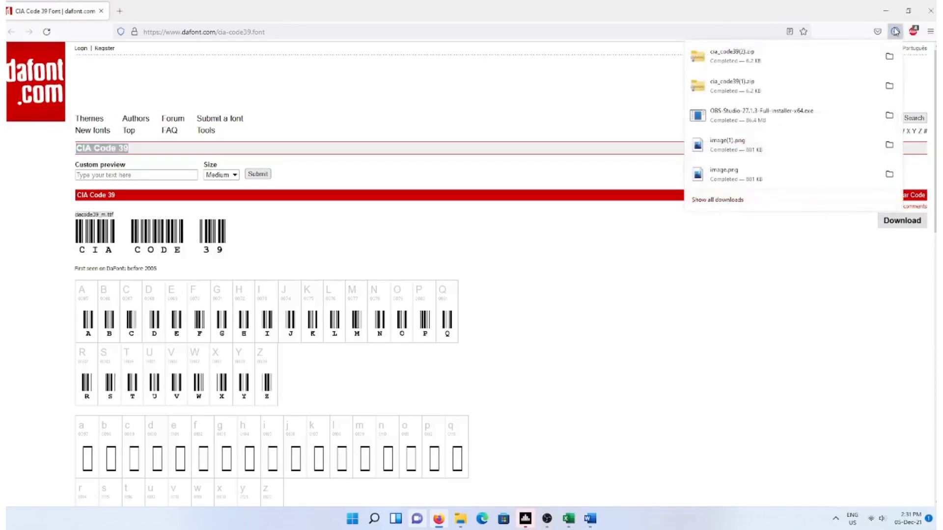
pyautogui.click(889, 56)
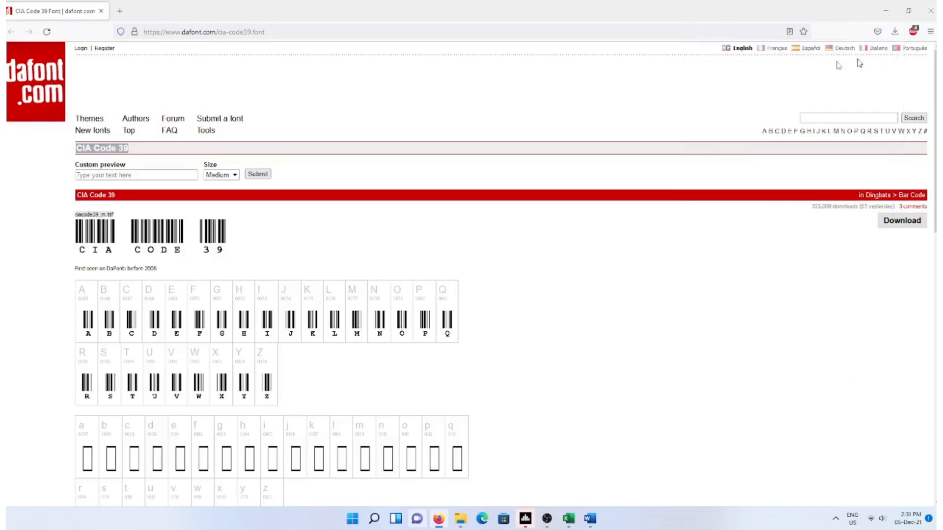
# Extract the cia_code39(2) zip into its suggested folder
pyautogui.rightClick(137, 100)
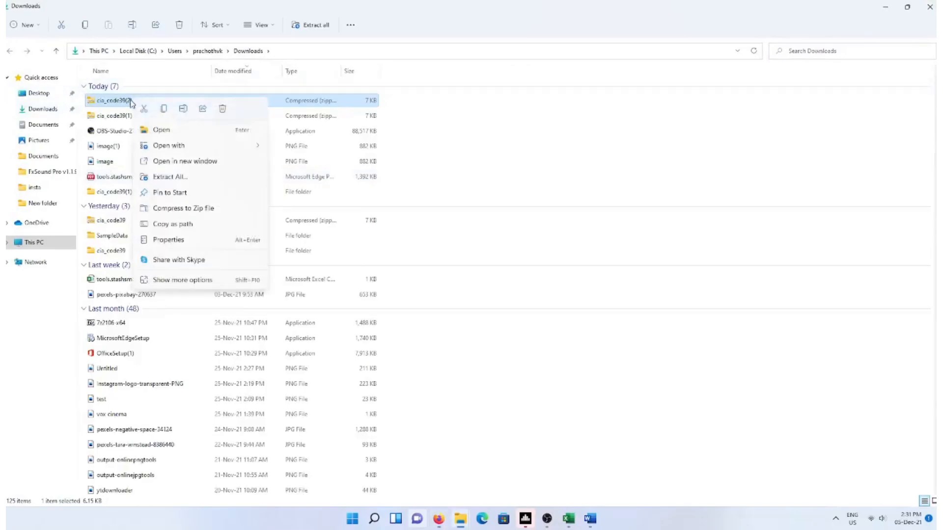
pyautogui.click(206, 178)
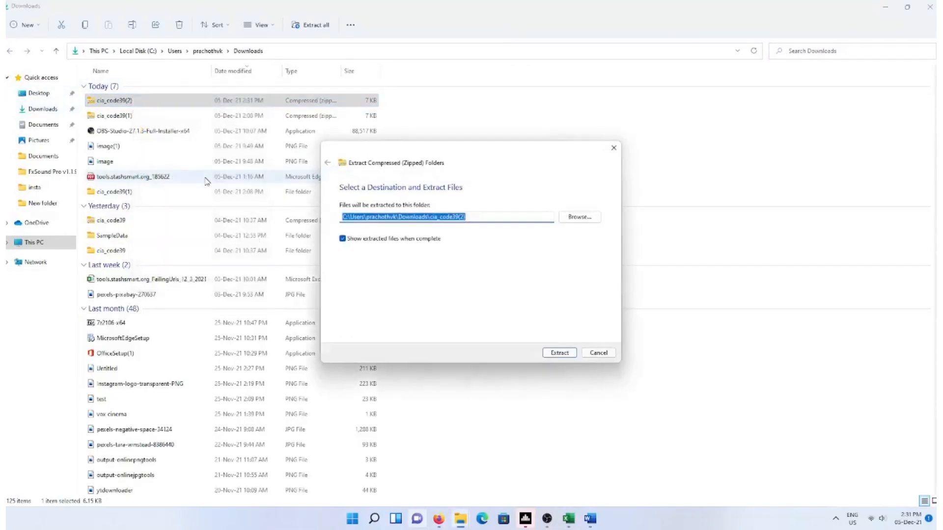
pyautogui.click(560, 352)
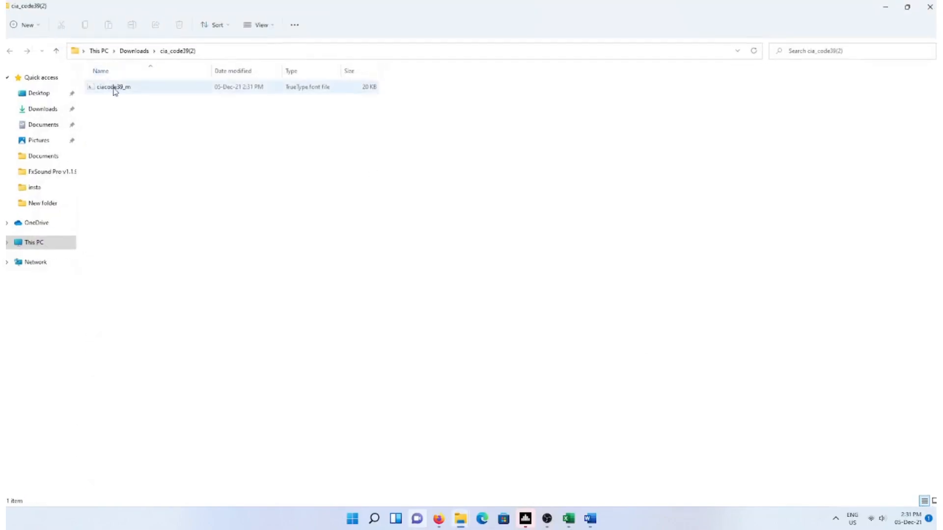
# Install the ciacode39_m font for the current user, replacing the existing copy
pyautogui.click(115, 92)
pyautogui.rightClick(118, 90)
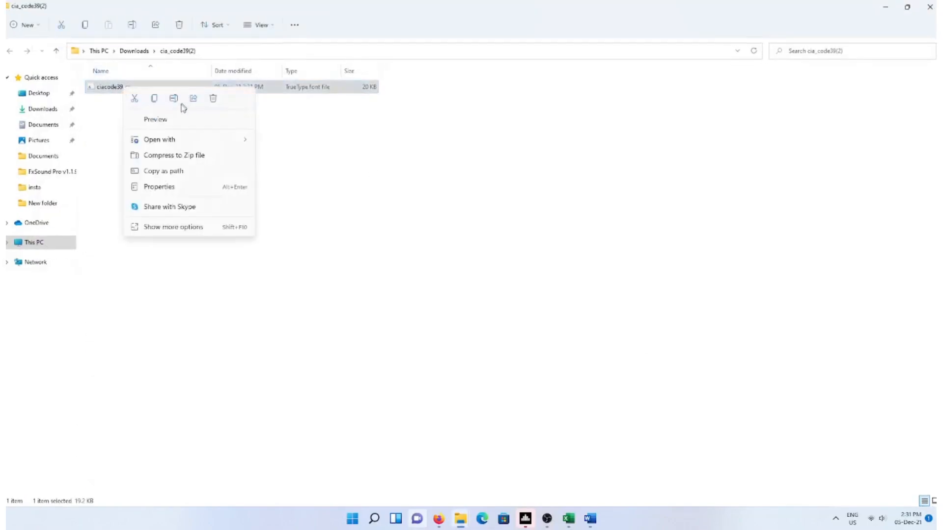
pyautogui.moveTo(189, 145)
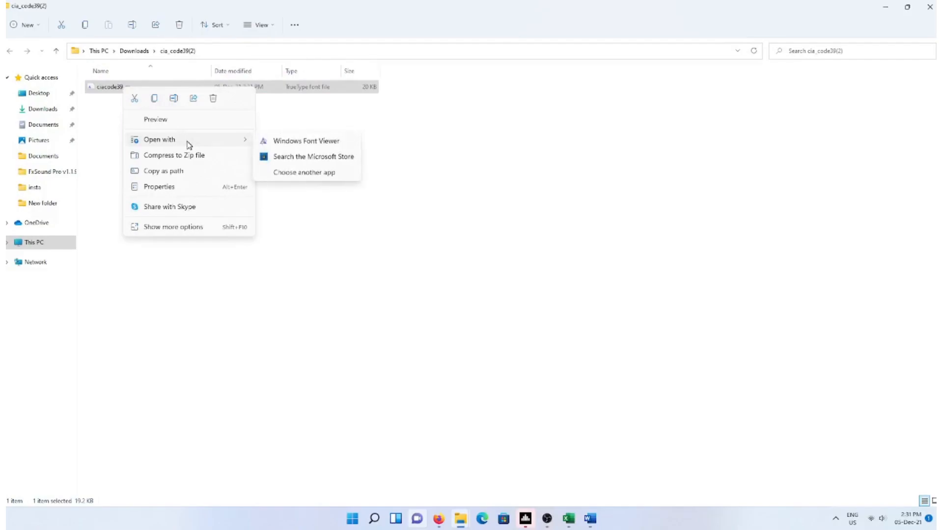
pyautogui.click(187, 229)
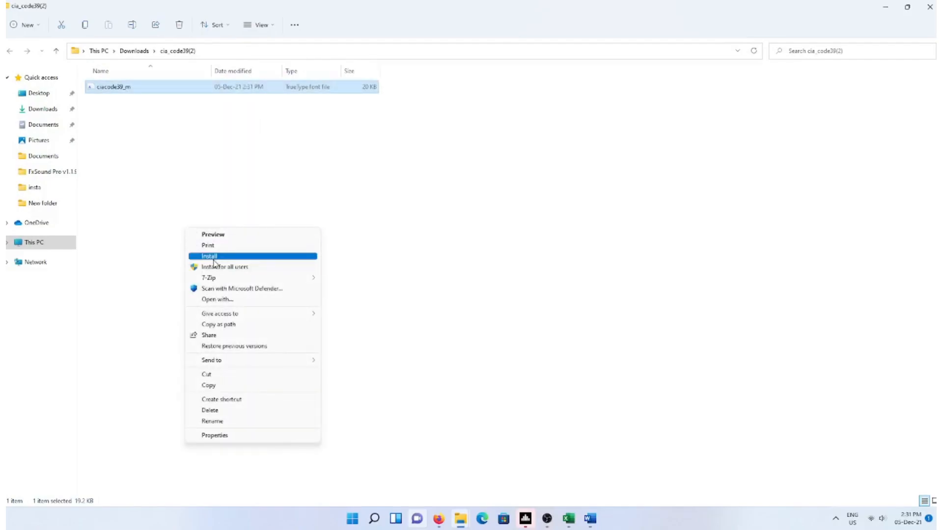
pyautogui.click(315, 261)
pyautogui.click(507, 272)
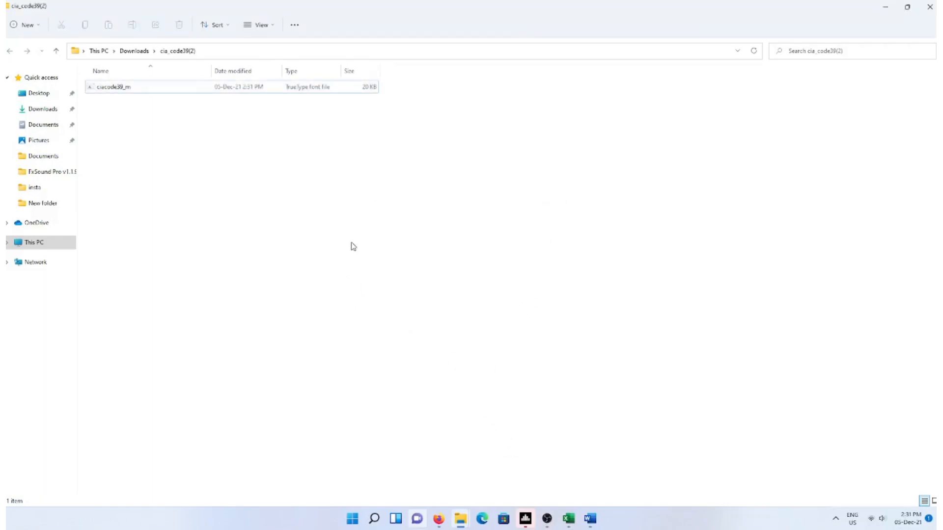
# Close the Downloads and extracted folder windows and return to the Excel workbook
pyautogui.hotkey('alt', 'Tab')
pyautogui.click(931, 9)
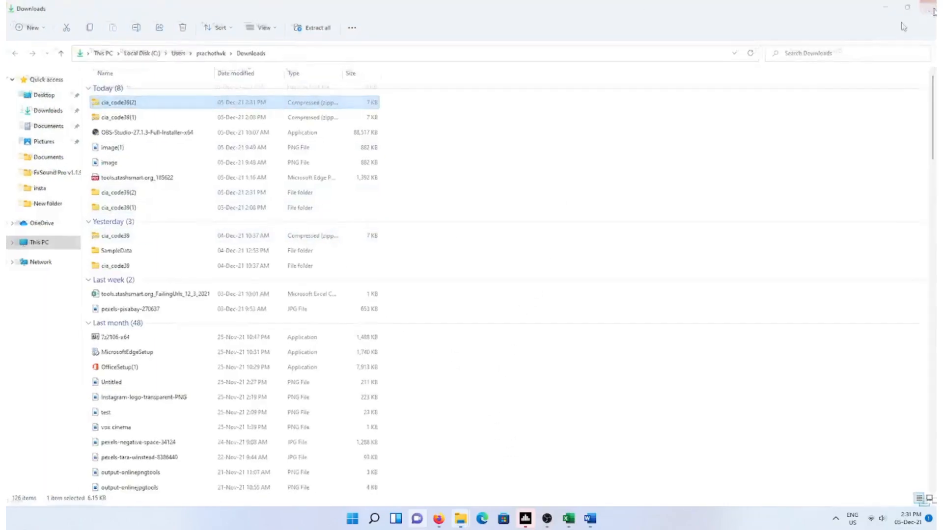
pyautogui.click(929, 8)
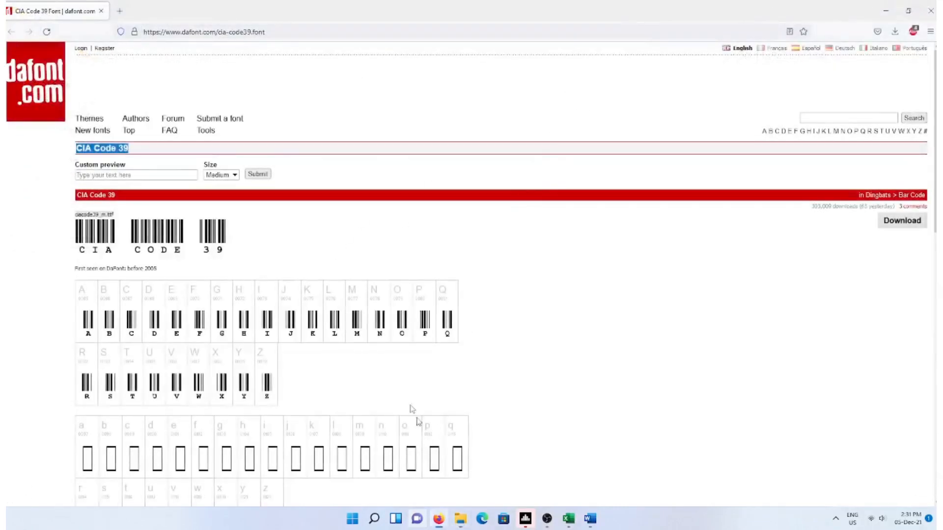
pyautogui.click(568, 519)
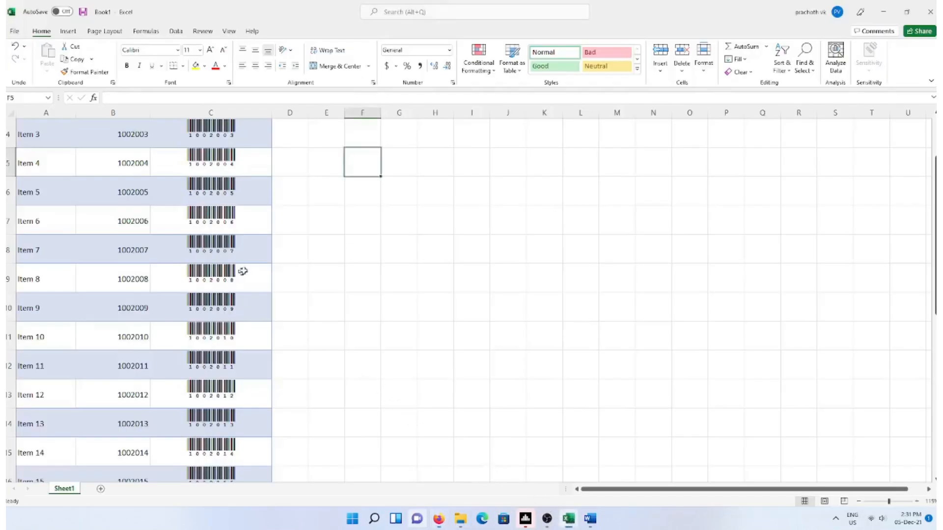
# Look over Sheet1's barcode table, then add a new blank Sheet2 worksheet
pyautogui.scroll(1, 318, 231)
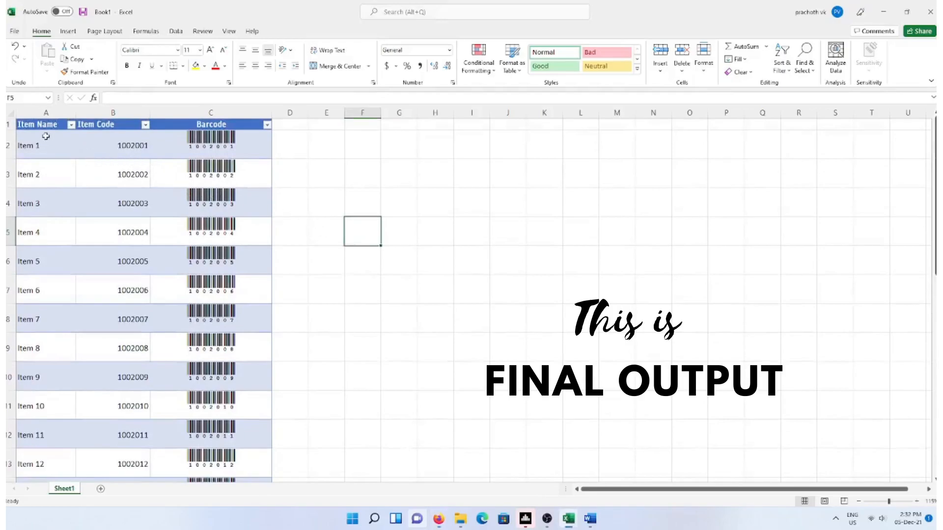
pyautogui.scroll(-4, 243, 167)
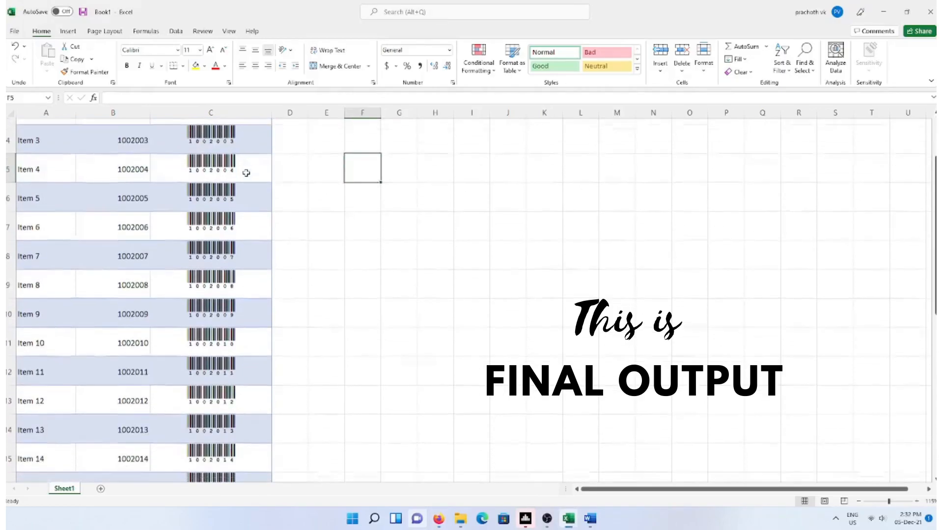
pyautogui.scroll(-2, 246, 173)
pyautogui.scroll(6, 246, 173)
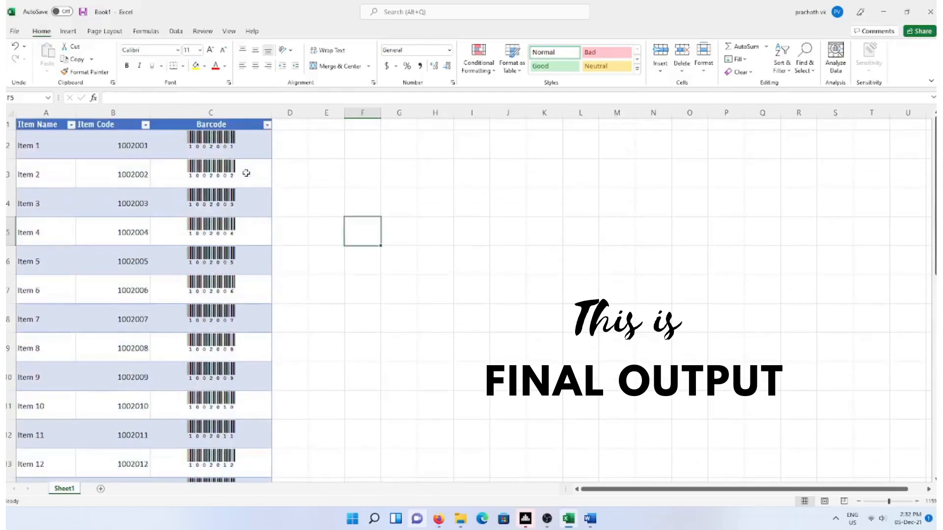
pyautogui.click(48, 132)
pyautogui.click(107, 126)
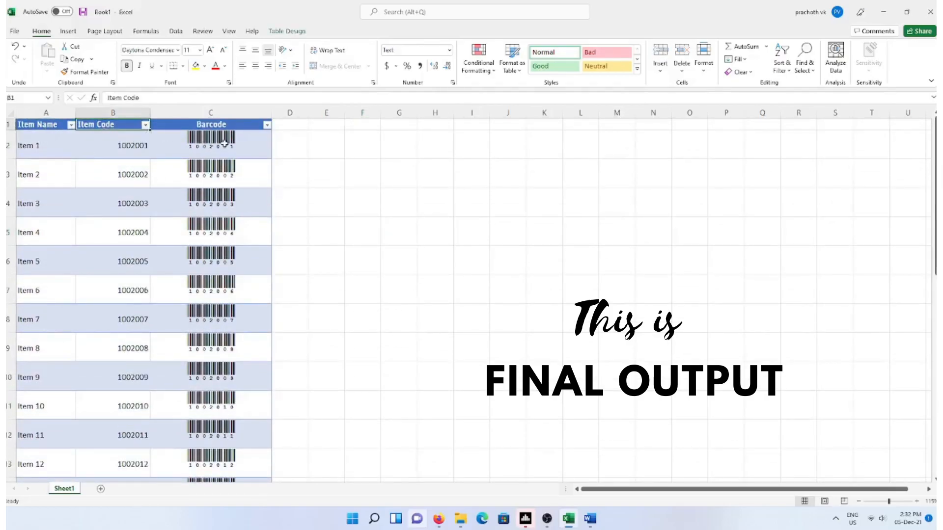
pyautogui.click(406, 195)
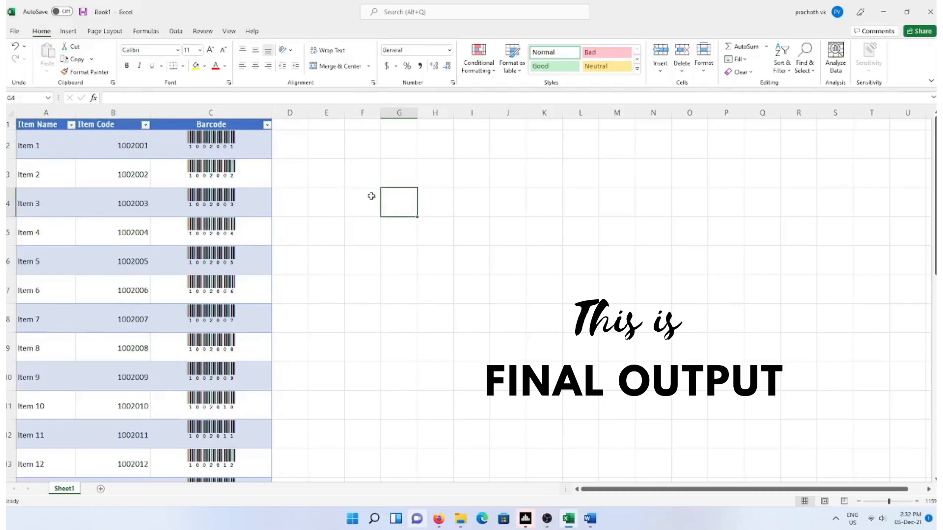
pyautogui.click(100, 489)
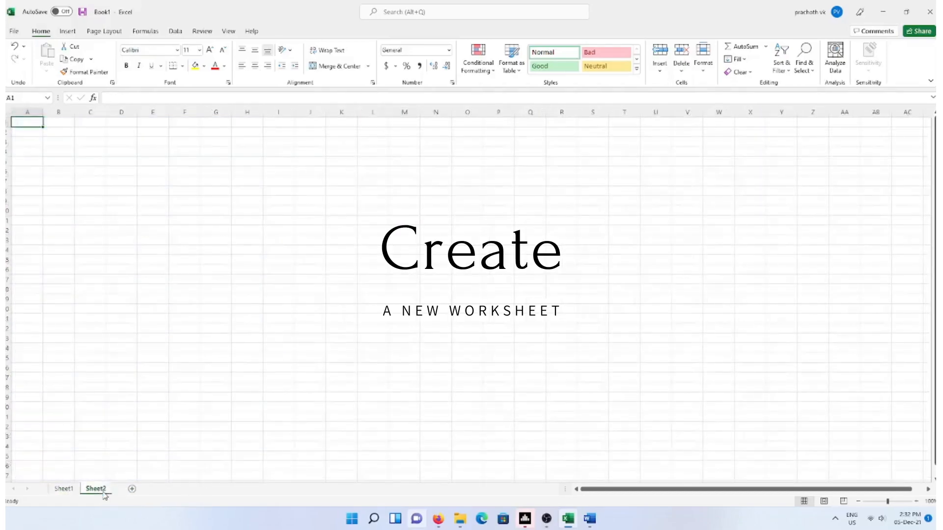
# Widen columns A and B and enter the header Item Name in A1
pyautogui.keyDown('ctrl'); pyautogui.scroll(4, 88, 212); pyautogui.keyUp('ctrl')
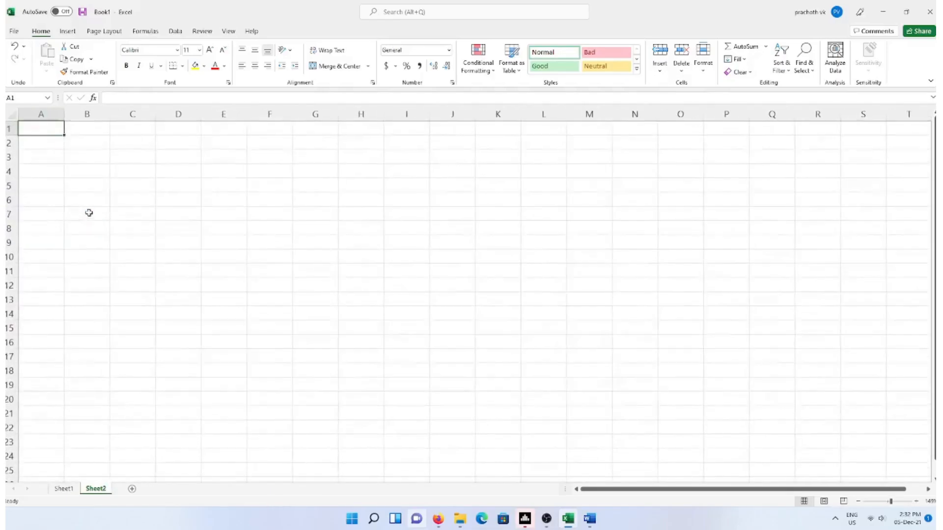
pyautogui.moveTo(69, 110); pyautogui.dragTo(326, 111)
pyautogui.write('item')
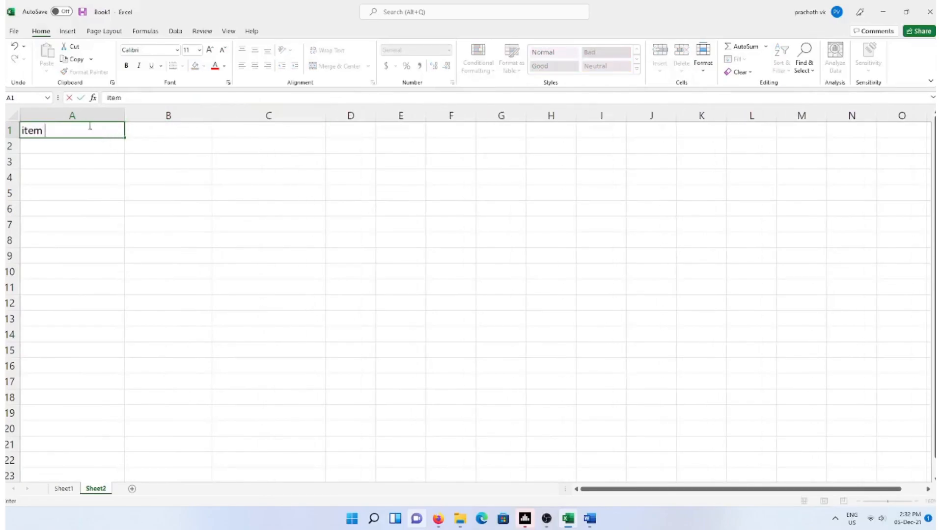
pyautogui.press('BackSpace')
pyautogui.press('BackSpace')
pyautogui.press('BackSpace')
pyautogui.press('BackSpace')
pyautogui.write('Item Name')
pyautogui.press('Tab')
# Enter the headers Item code in B1 and Barcode in C1
pyautogui.write('Item code')
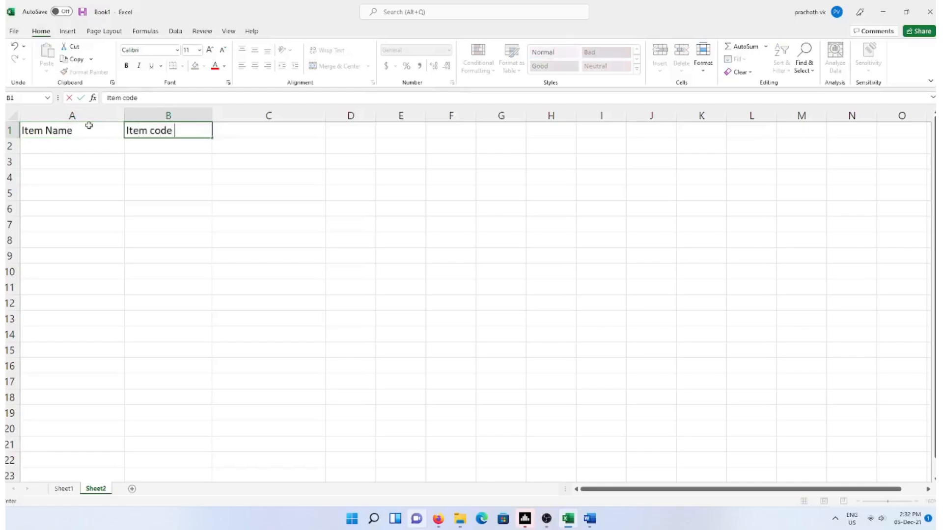
pyautogui.press('Tab')
pyautogui.write('Buy')
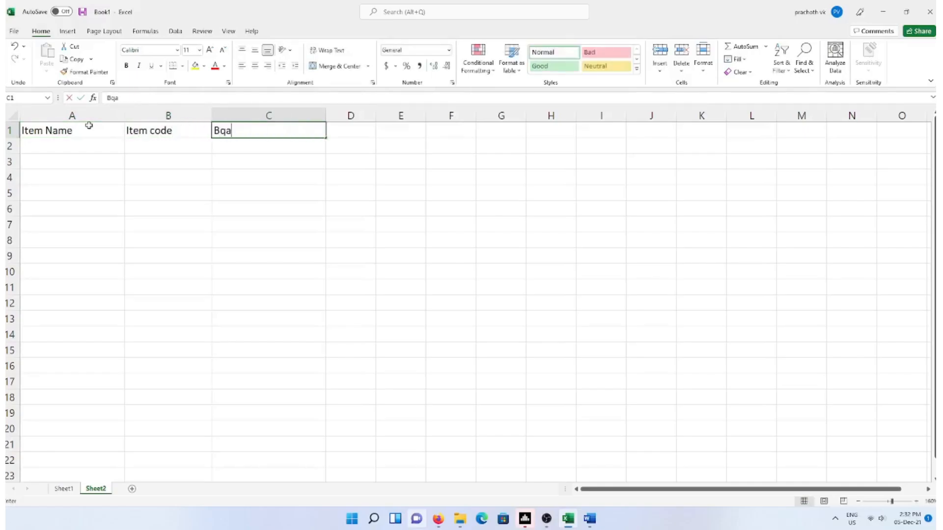
pyautogui.press('BackSpace')
pyautogui.press('BackSpace')
pyautogui.write('ar ')
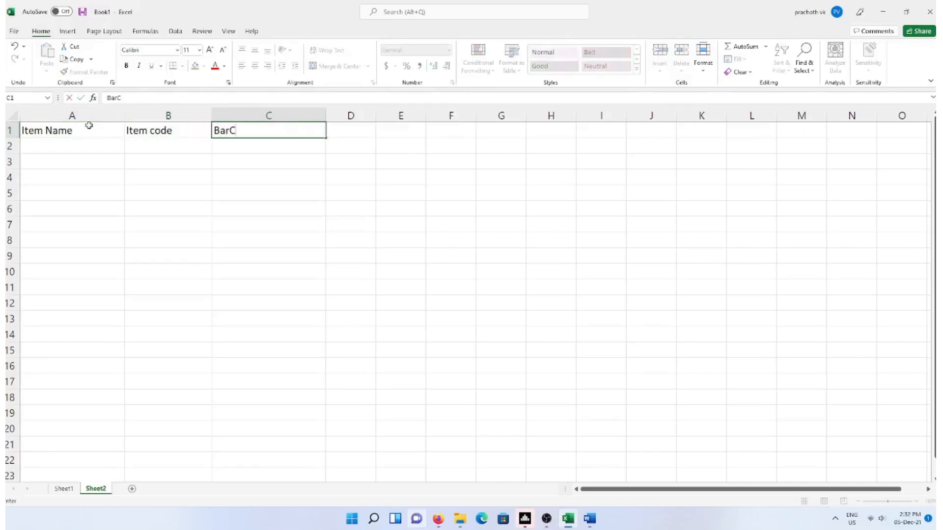
pyautogui.write('cide')
pyautogui.write('de')
pyautogui.press('Return')
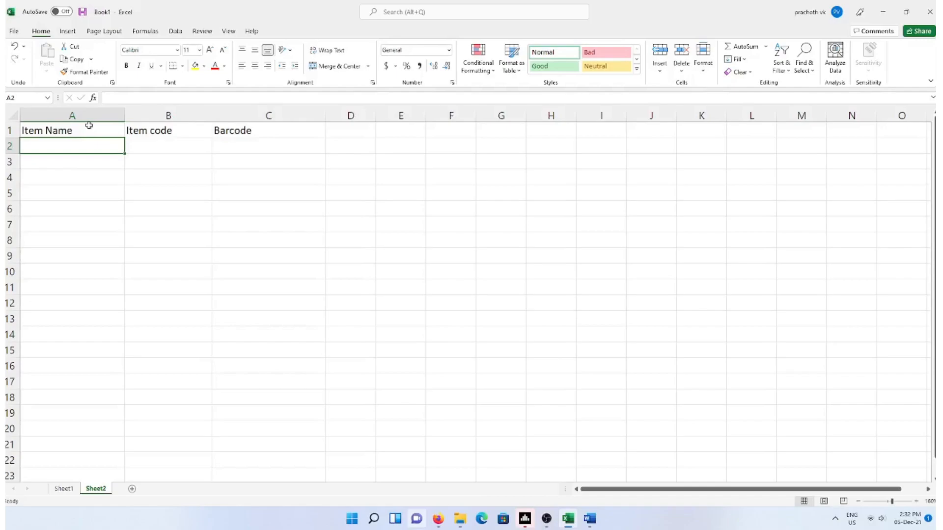
# Enter Item 1 and Item 2 with item codes 1002001 and 1002002
pyautogui.write('Item 1')
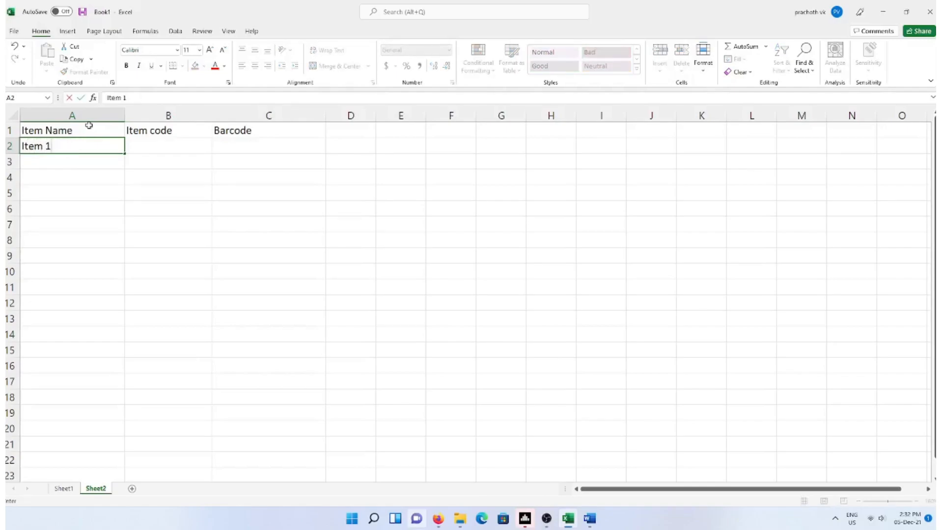
pyautogui.press('Tab')
pyautogui.write('1')
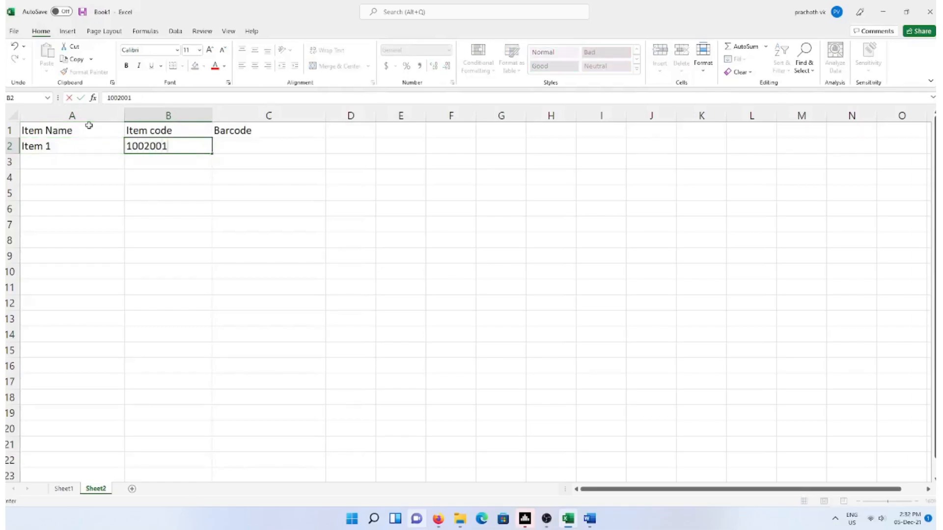
pyautogui.press('Return')
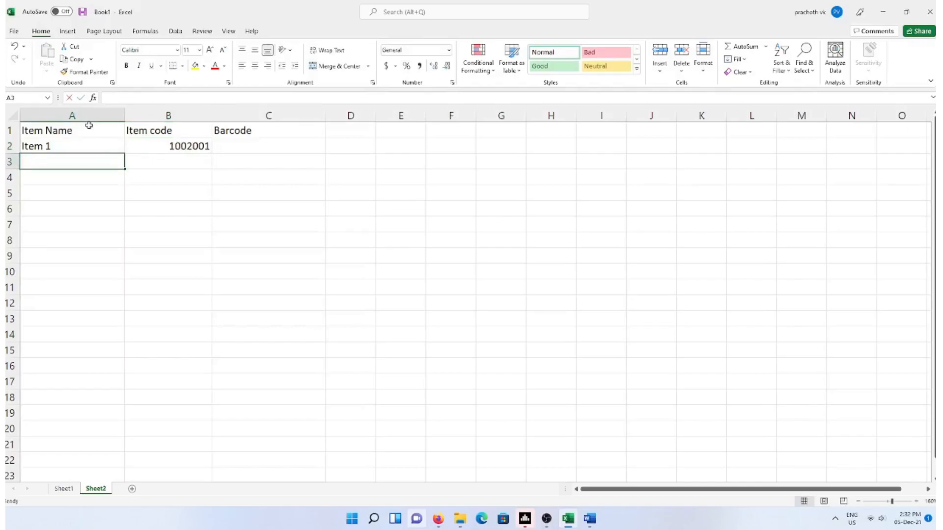
pyautogui.write('Item 2')
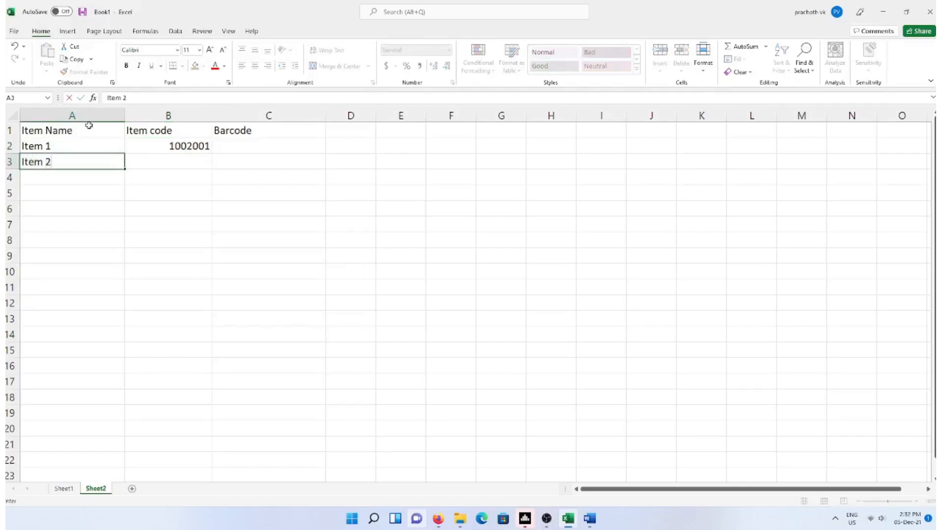
pyautogui.press('Tab')
pyautogui.write('10020')
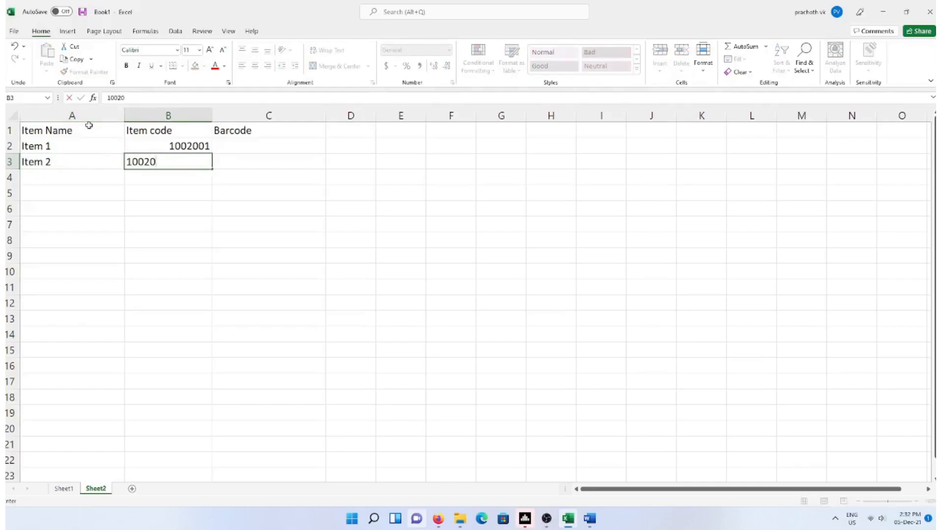
pyautogui.write('02')
pyautogui.press('Return')
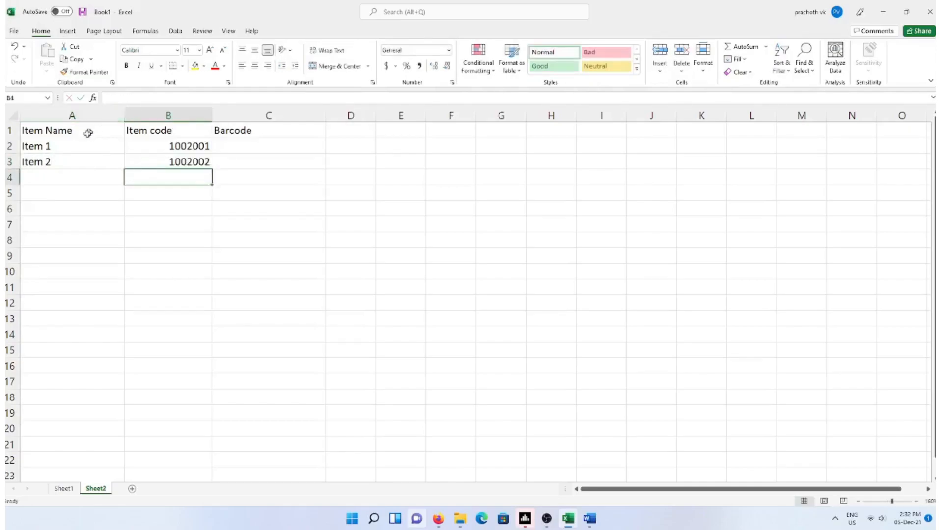
# Fill the item names and codes down to row 22, ending at Item 21 and 1002021
pyautogui.moveTo(85, 144); pyautogui.dragTo(97, 469)
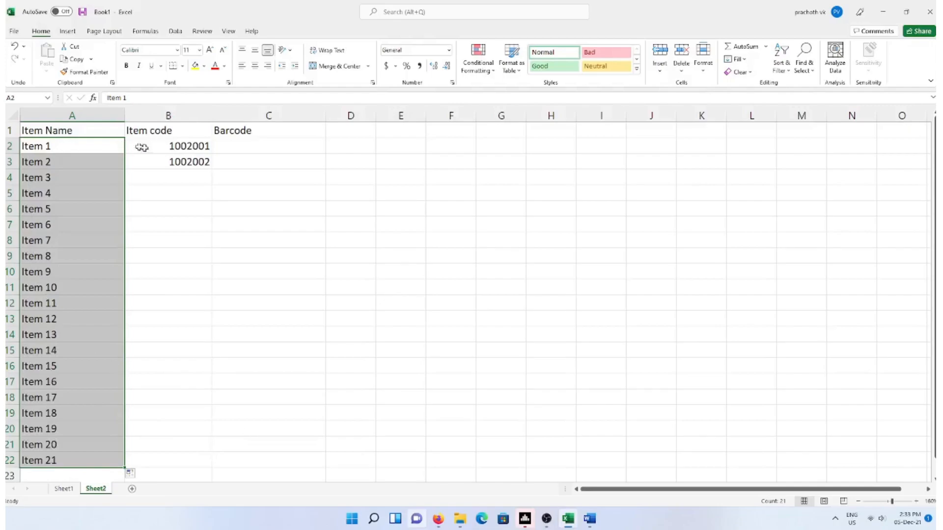
pyautogui.moveTo(189, 149); pyautogui.dragTo(203, 465)
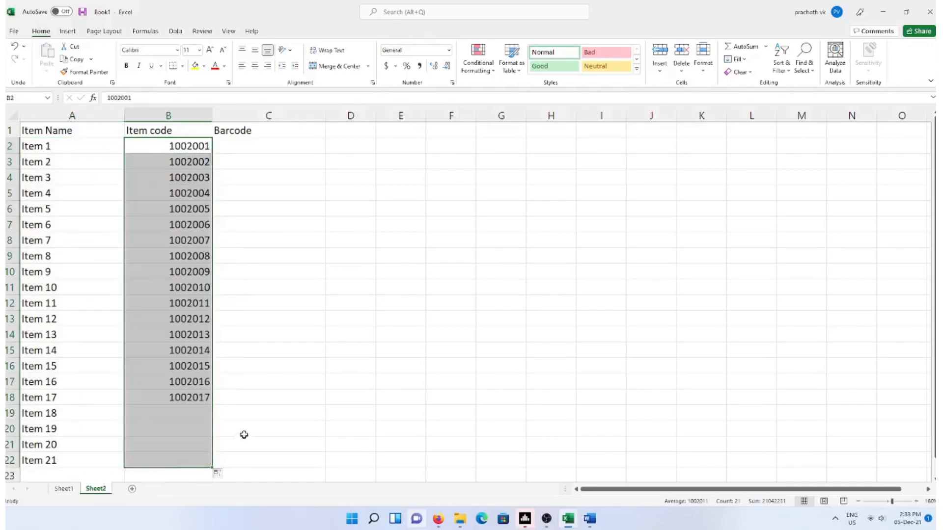
pyautogui.click(269, 142)
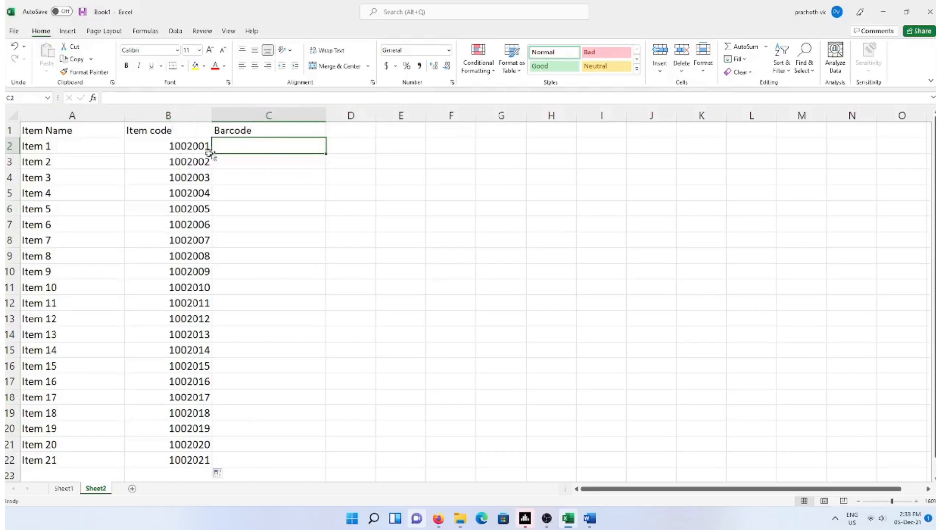
# Enter =B2 in C2 and fill the formula down to C22
pyautogui.click(189, 147)
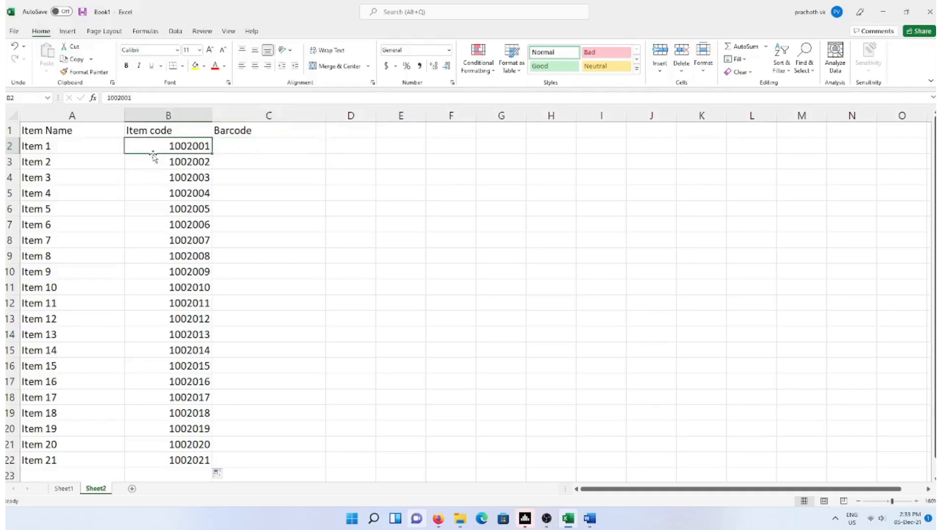
pyautogui.click(245, 145)
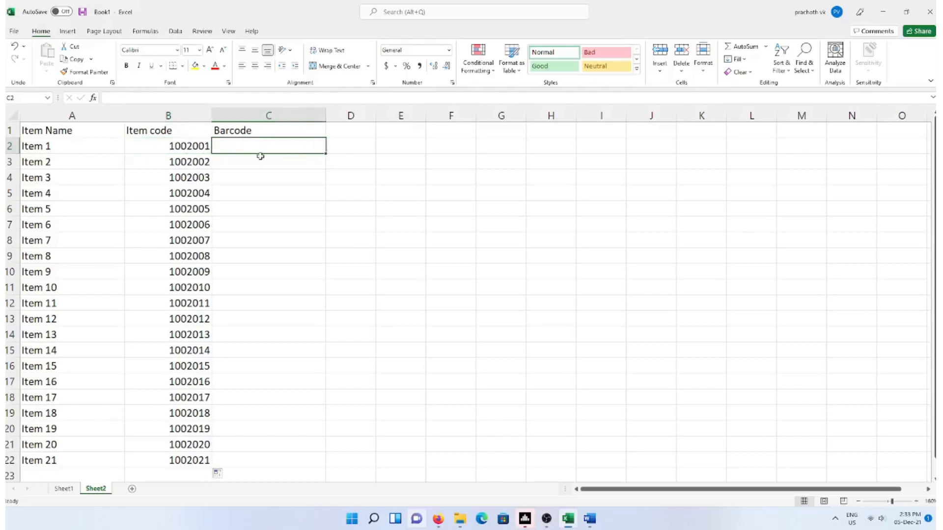
pyautogui.write('=')
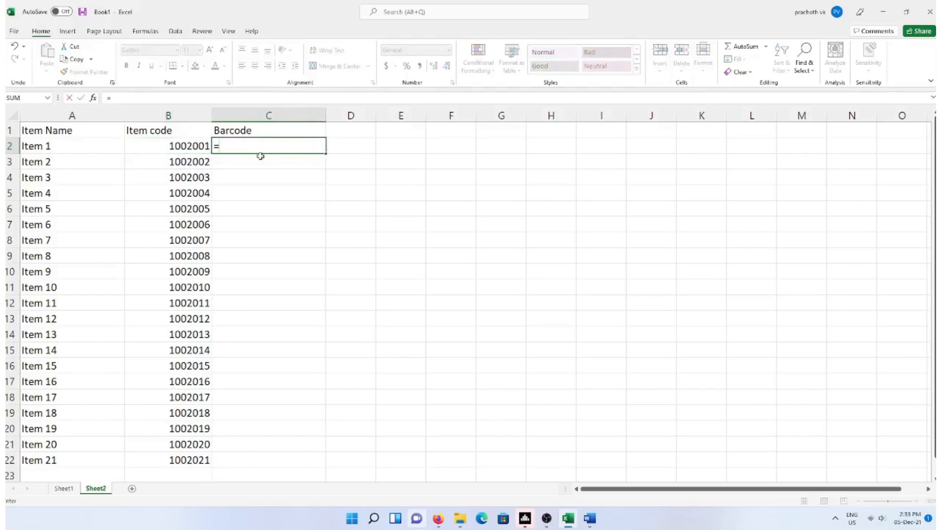
pyautogui.click(193, 144)
pyautogui.press('Return')
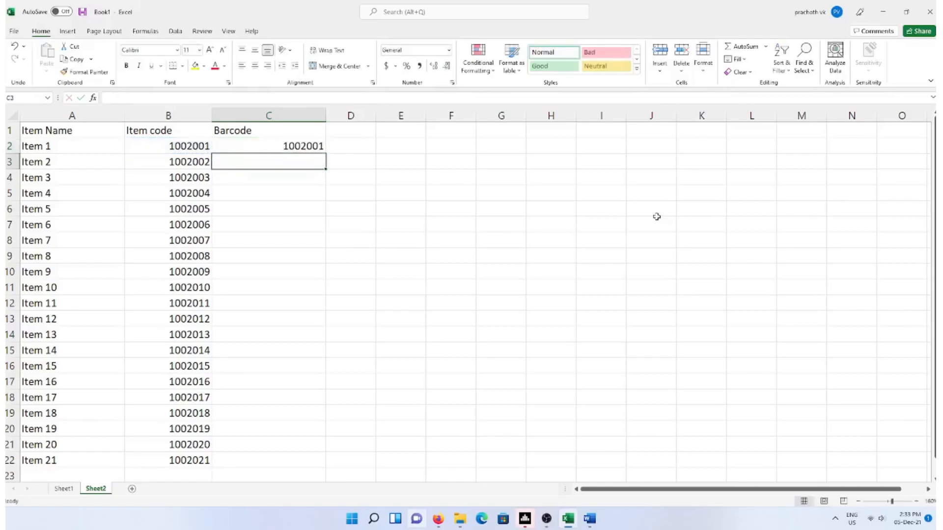
pyautogui.click(305, 147)
pyautogui.moveTo(324, 153); pyautogui.dragTo(304, 471)
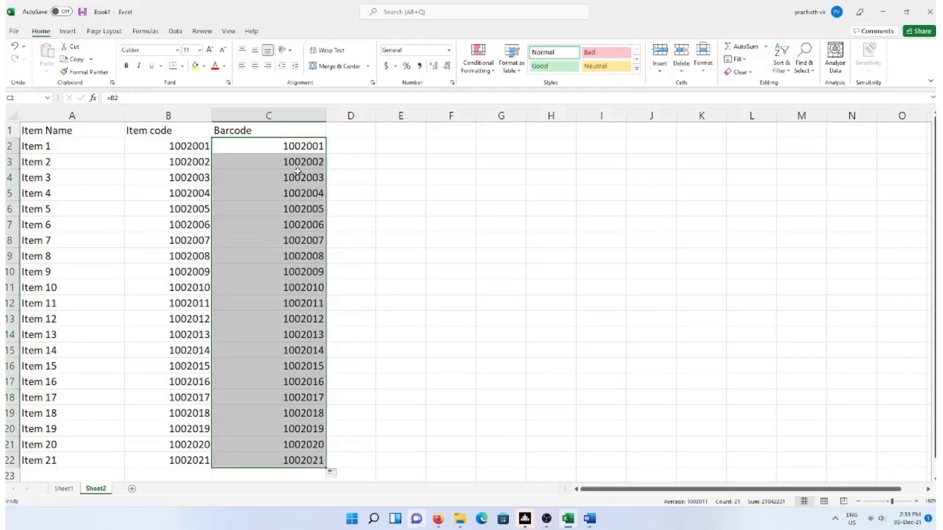
pyautogui.click(437, 213)
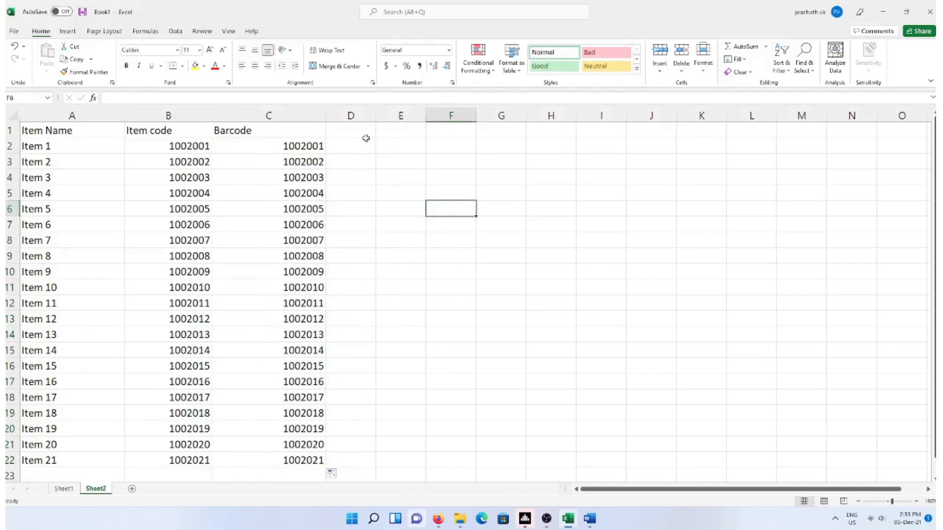
# Open the Format Cells dialog for the whole column C
pyautogui.click(263, 115)
pyautogui.rightClick(265, 115)
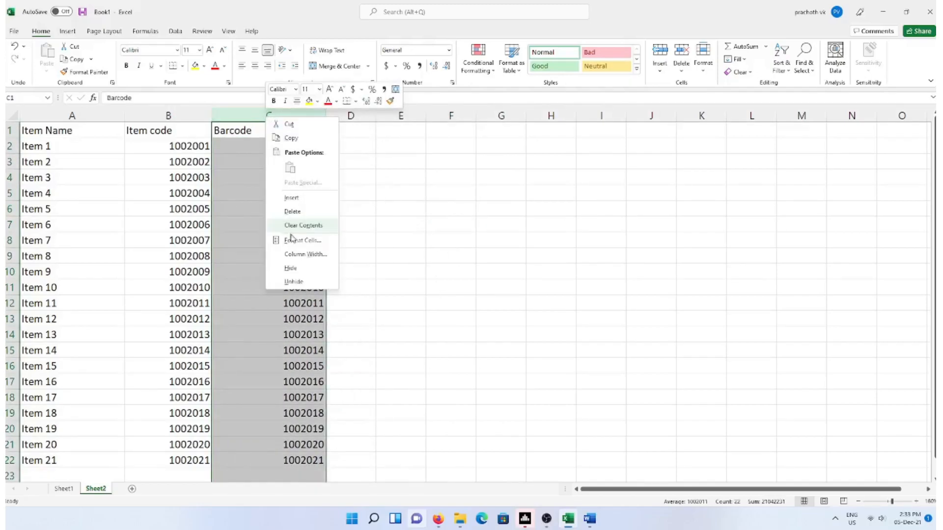
pyautogui.click(314, 240)
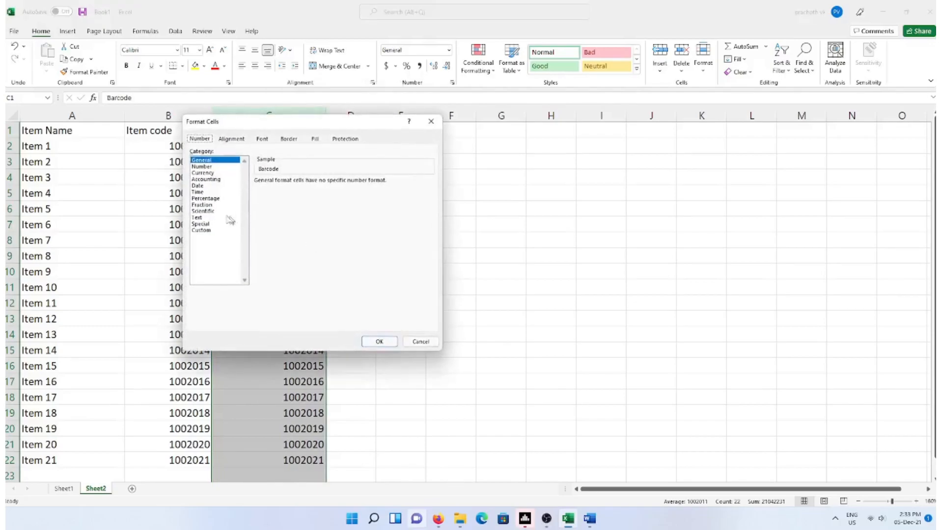
# Apply the Text number format to column C and reselect the column
pyautogui.click(198, 218)
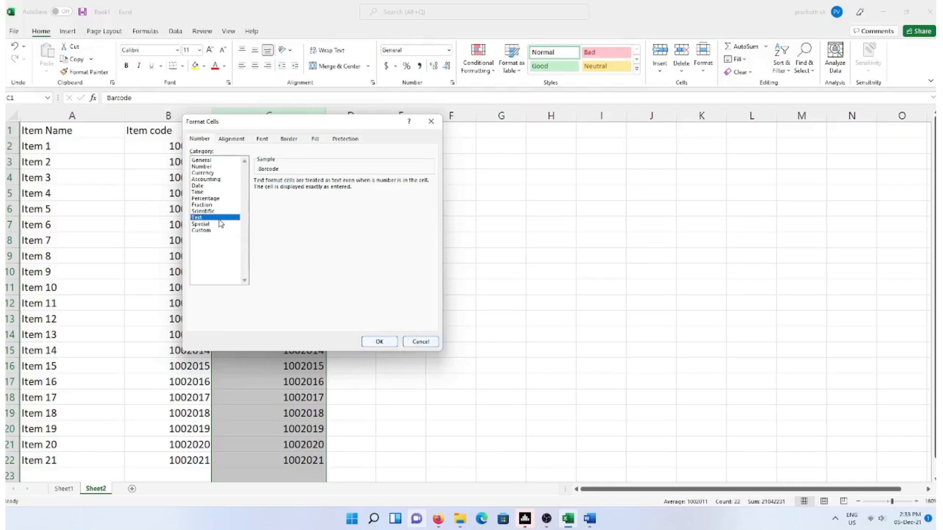
pyautogui.click(383, 343)
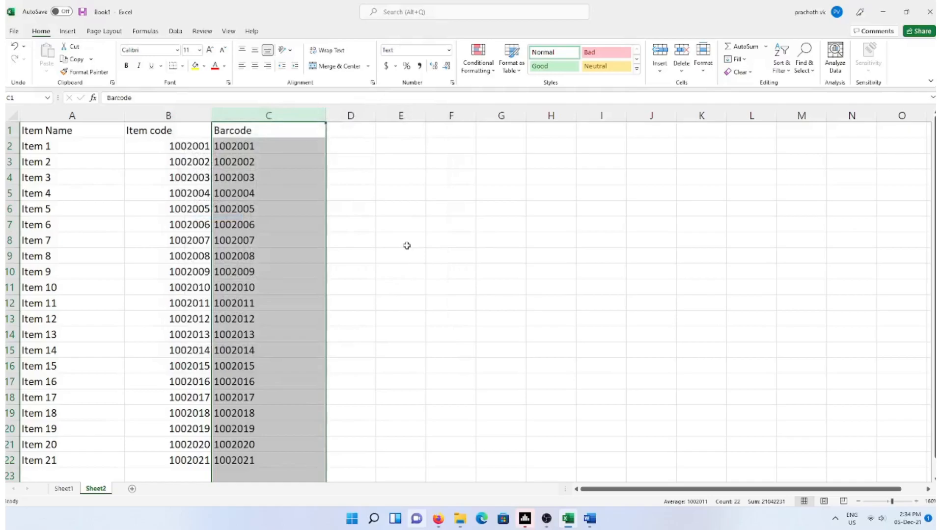
pyautogui.click(270, 161)
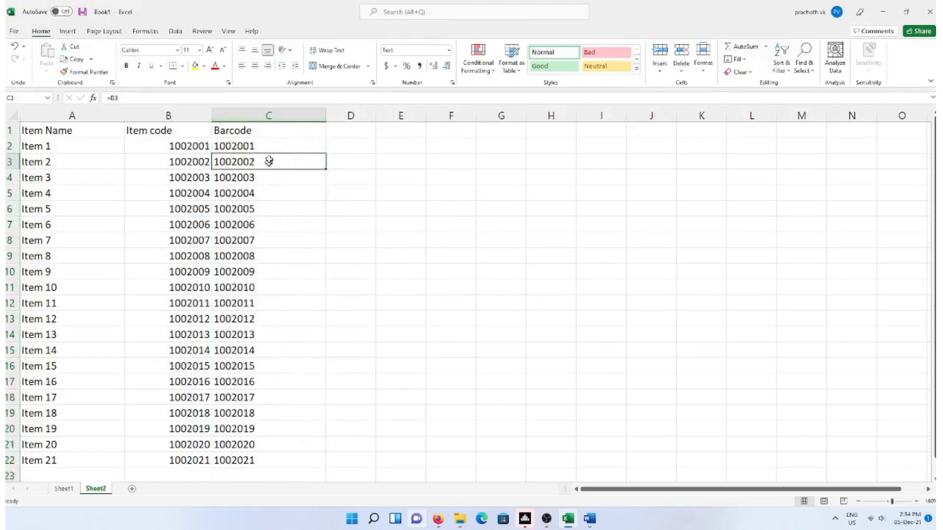
pyautogui.click(252, 114)
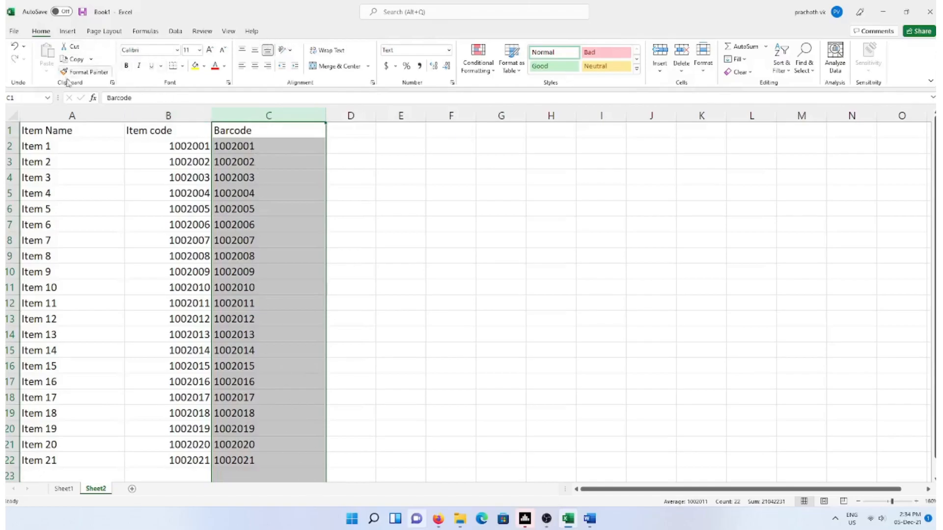
# Set column C's font to CIA Code 39 Medium so the codes show as barcodes
pyautogui.click(177, 50)
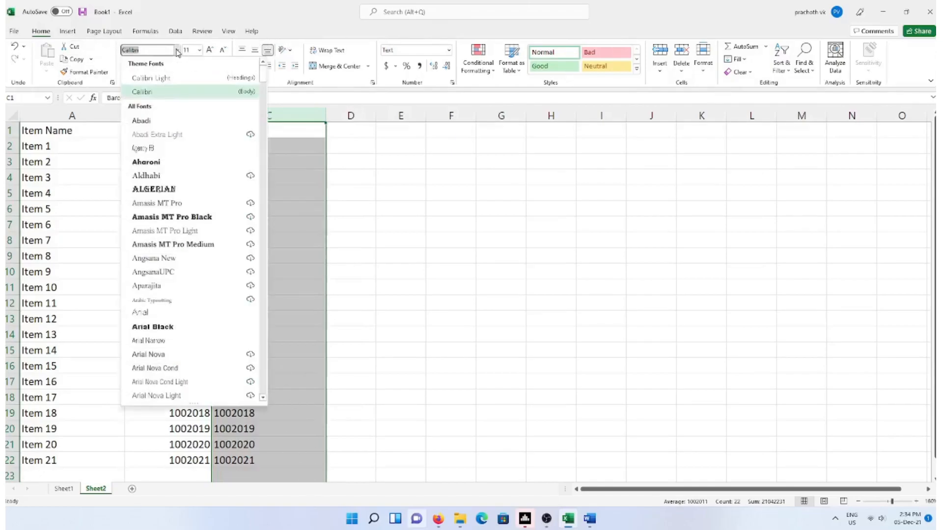
pyautogui.moveTo(265, 79); pyautogui.dragTo(261, 165)
pyautogui.moveTo(262, 169); pyautogui.dragTo(266, 129)
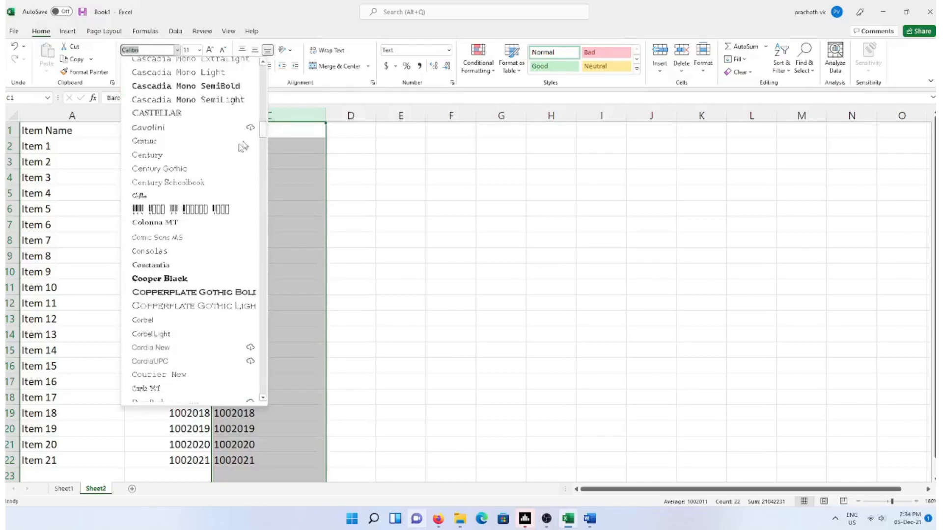
pyautogui.click(185, 215)
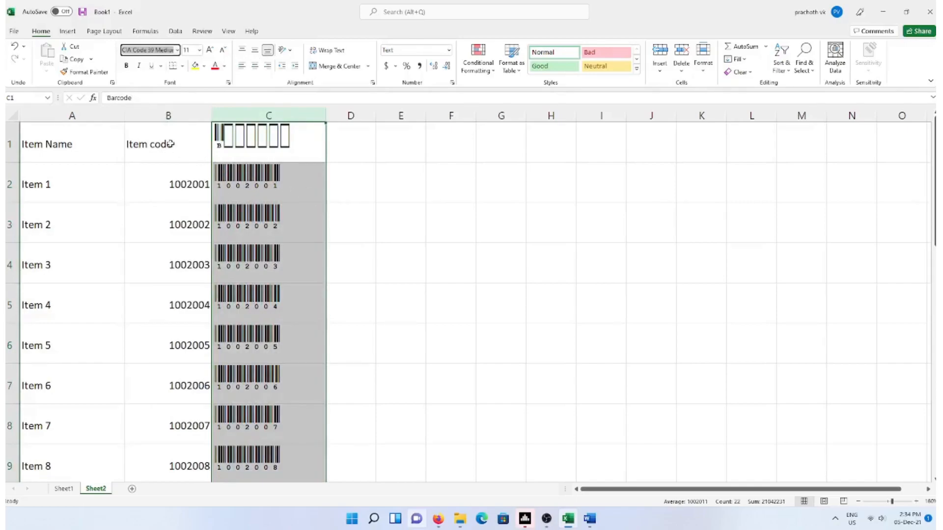
pyautogui.click(286, 188)
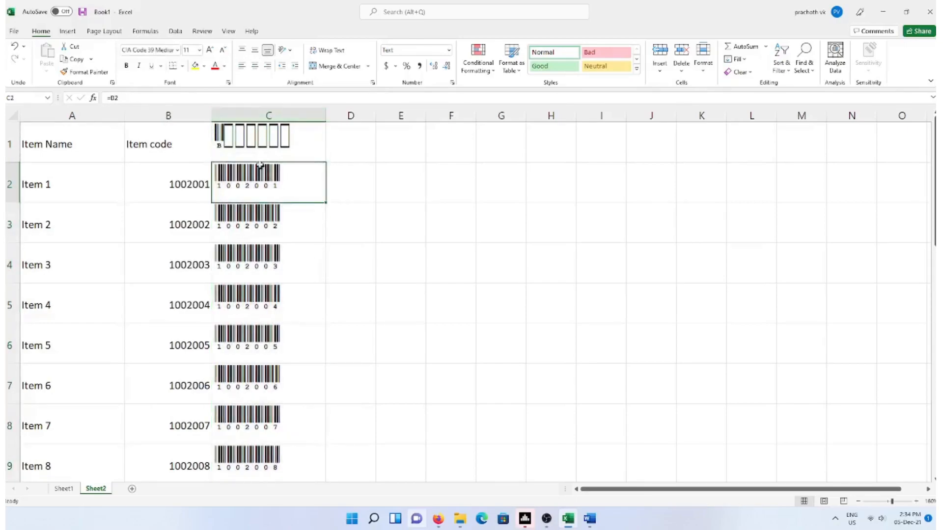
# Change the Barcode header in C1 to the Daytona Condensed font
pyautogui.click(272, 141)
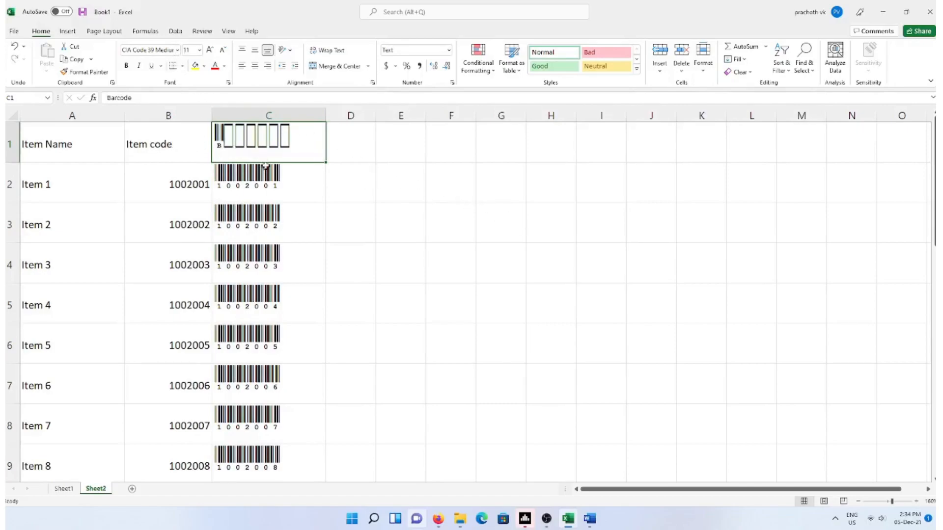
pyautogui.click(178, 51)
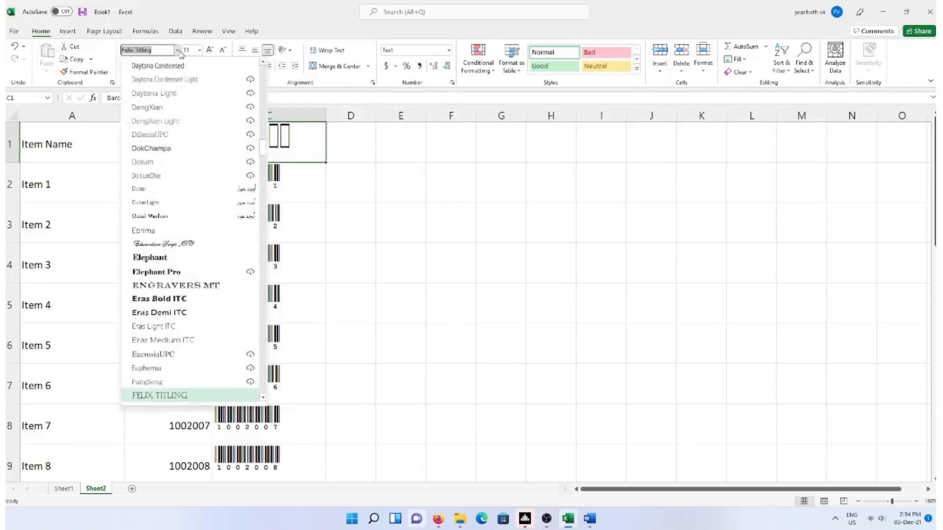
pyautogui.click(182, 68)
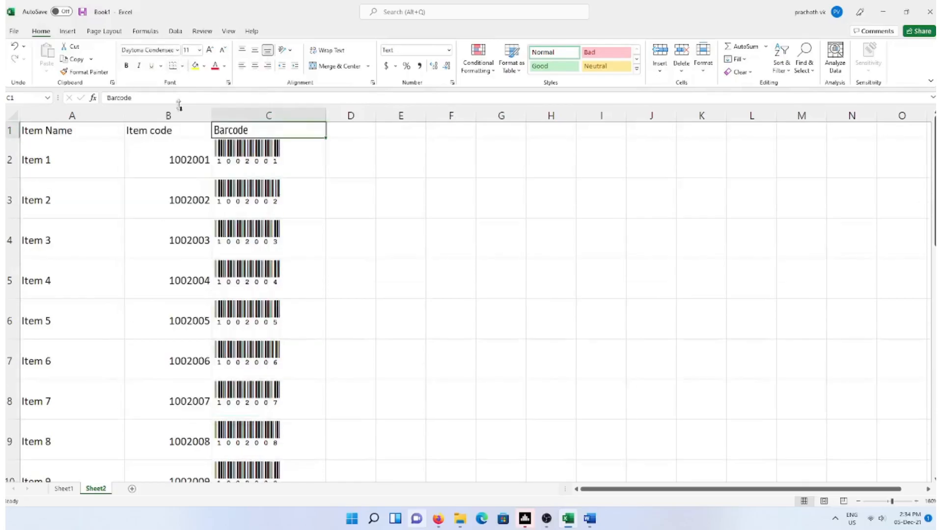
# Copy the Barcode header's formatting onto the Item Name and Item code headers with Format Painter
pyautogui.click(330, 191)
pyautogui.click(268, 130)
pyautogui.click(84, 72)
pyautogui.moveTo(177, 131); pyautogui.dragTo(30, 130)
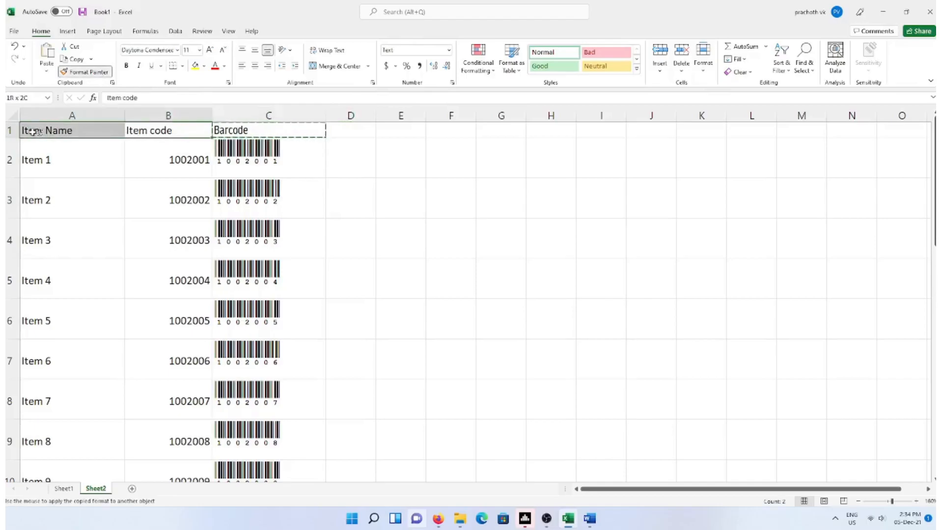
pyautogui.click(488, 223)
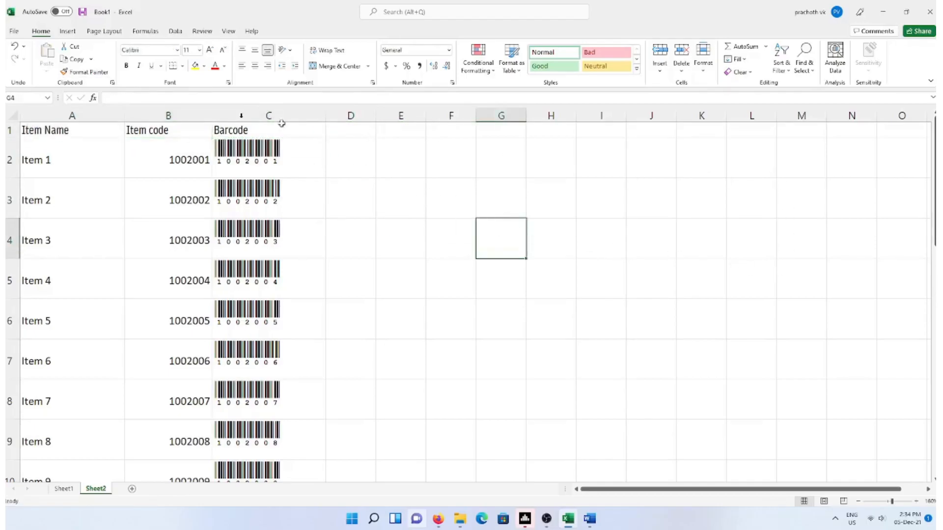
pyautogui.scroll(-5, 471, 312)
pyautogui.scroll(5, 471, 313)
# Increase the font size of the column C barcodes three times
pyautogui.click(250, 150)
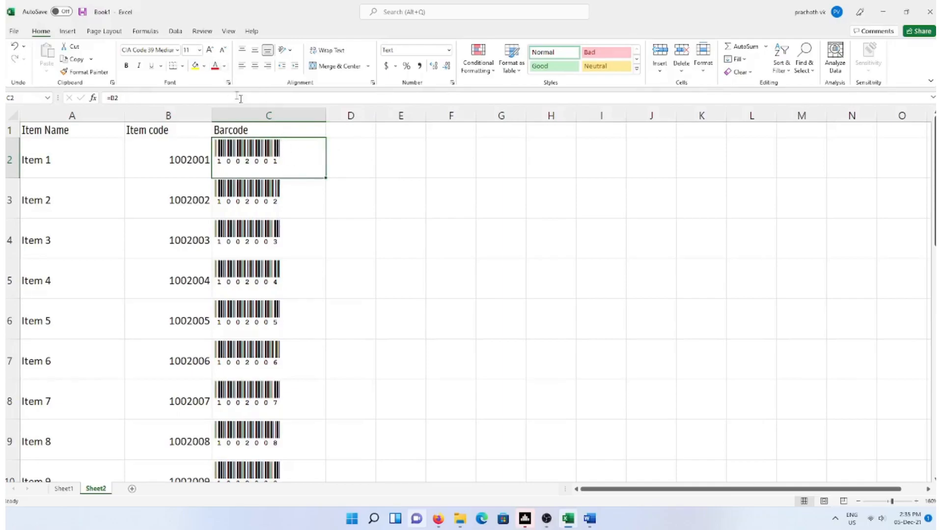
pyautogui.click(268, 116)
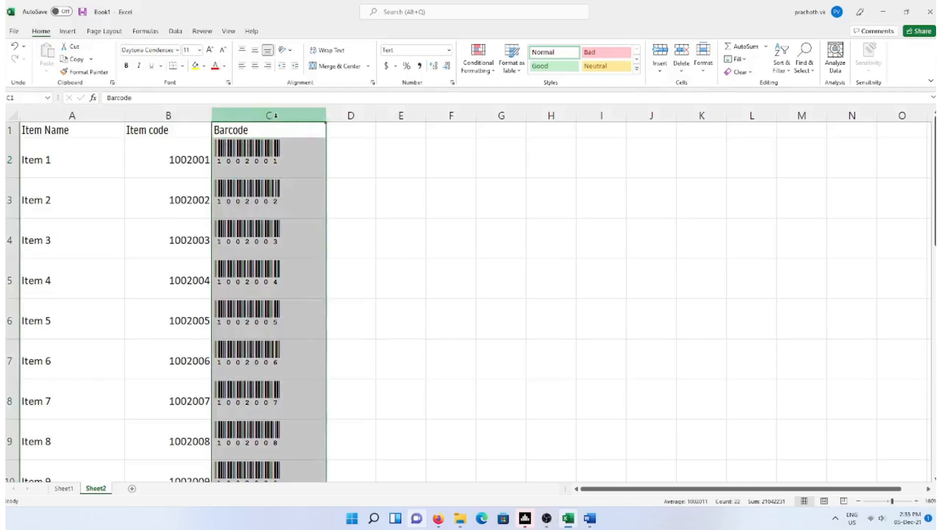
pyautogui.click(210, 51)
pyautogui.click(209, 51)
pyautogui.click(424, 277)
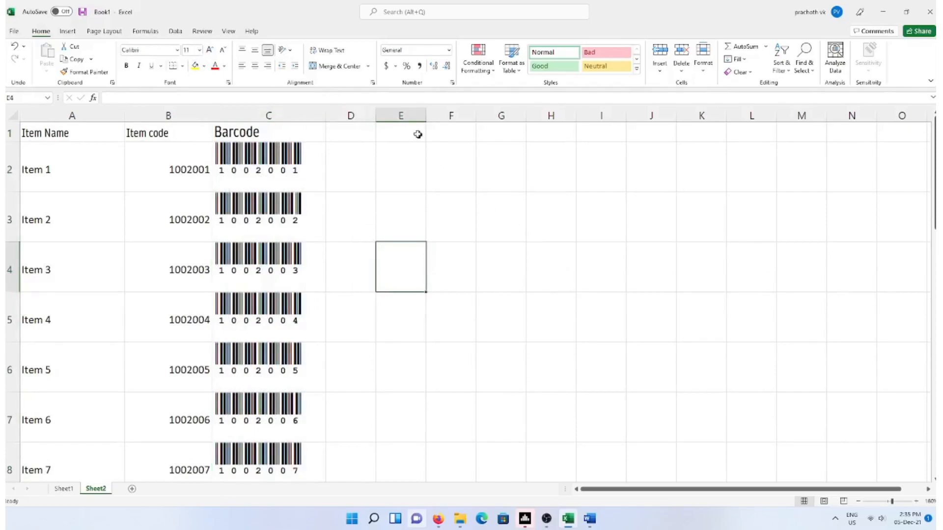
# Shrink the Barcode header in C1 back down to font size 11
pyautogui.click(289, 130)
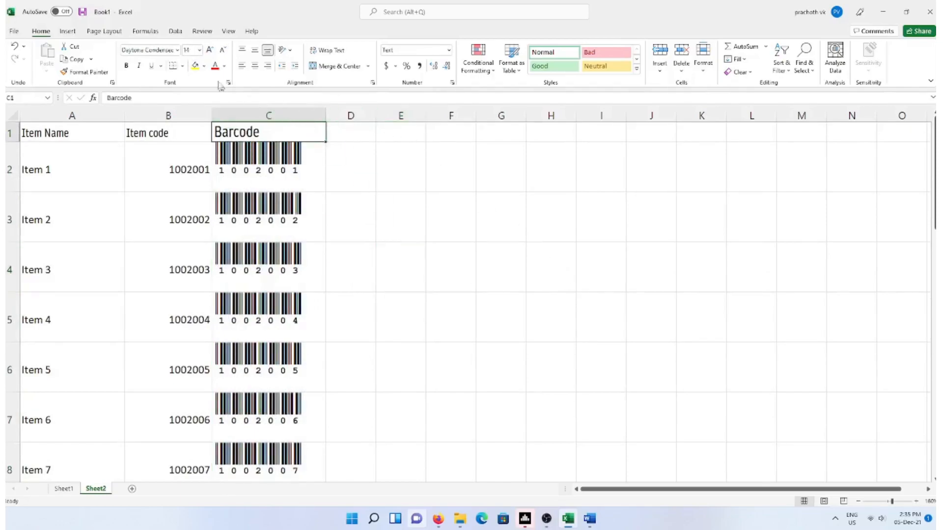
pyautogui.click(222, 49)
pyautogui.click(223, 49)
pyautogui.click(571, 337)
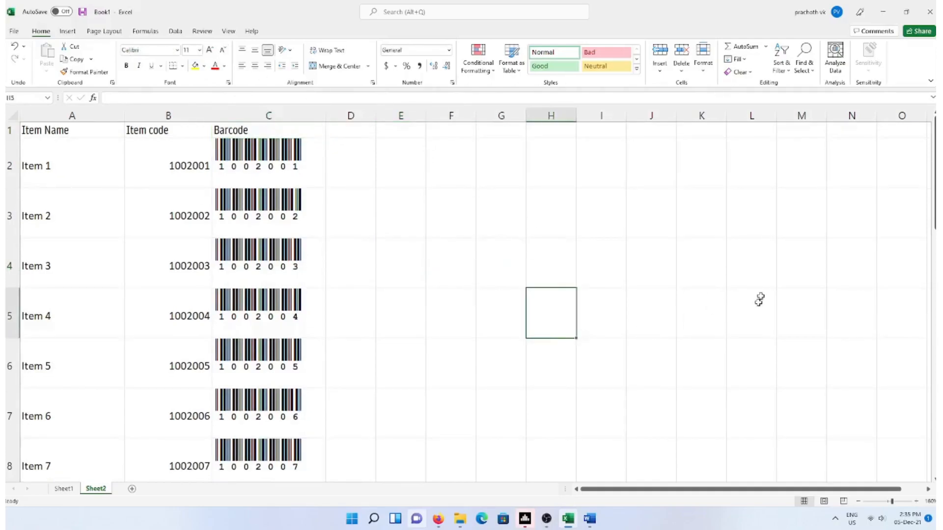
# Type the reminder note 'ctrl+T' into empty cell F5 beside the item table
pyautogui.scroll(-6, 459, 324)
pyautogui.scroll(6, 458, 323)
pyautogui.scroll(-6, 461, 323)
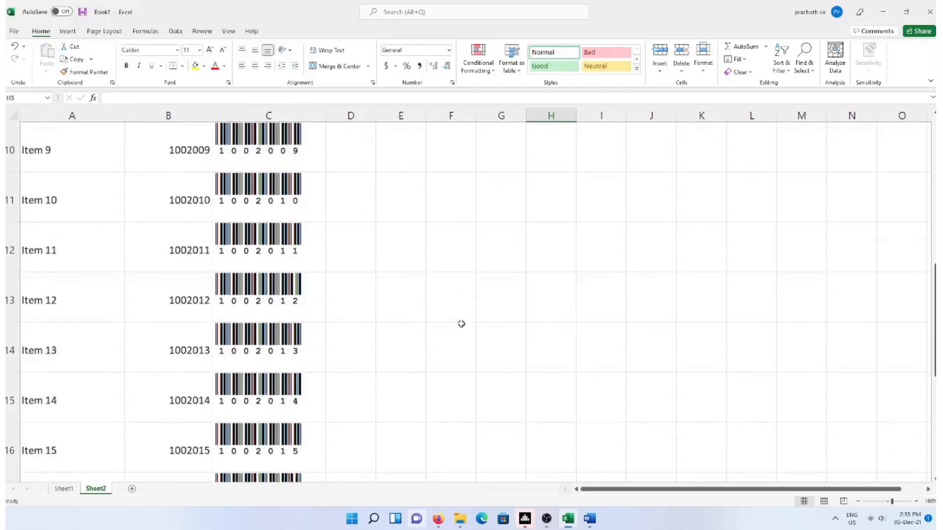
pyautogui.scroll(6, 118, 341)
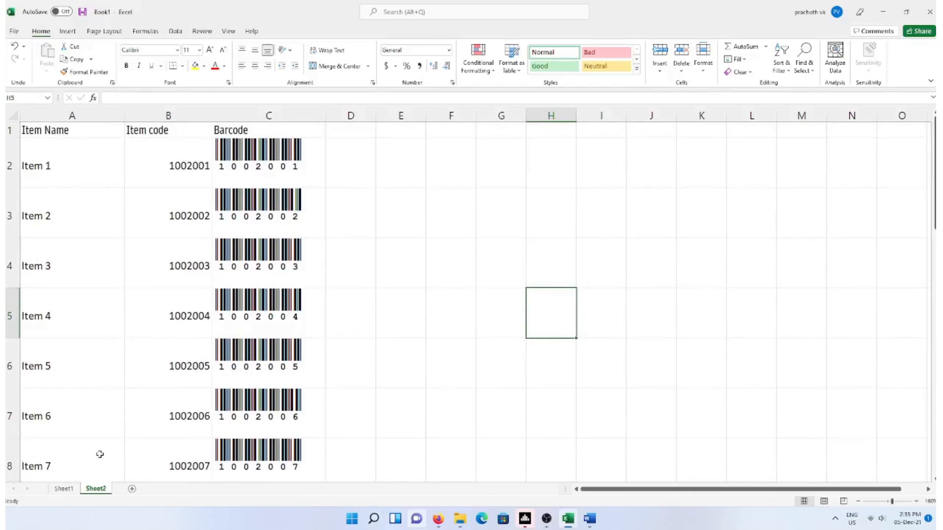
pyautogui.click(97, 308)
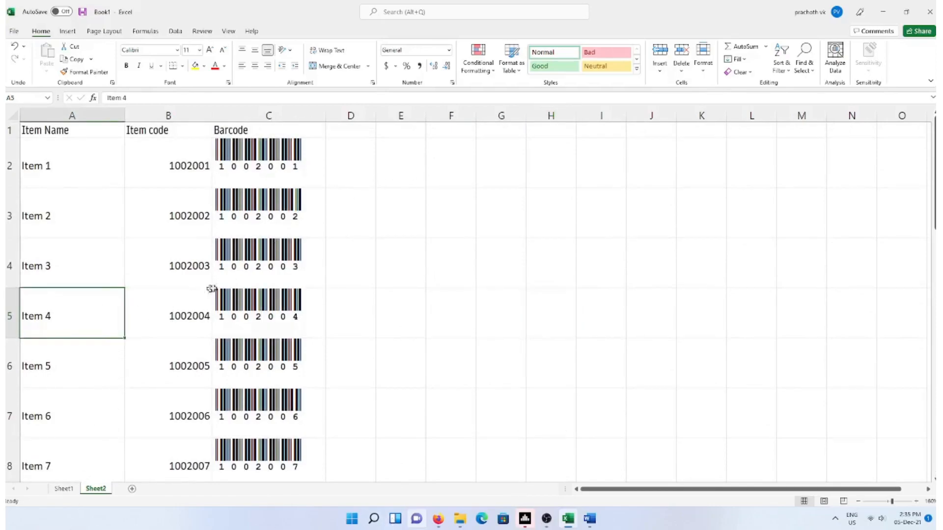
pyautogui.click(474, 309)
pyautogui.write('ctrl+T')
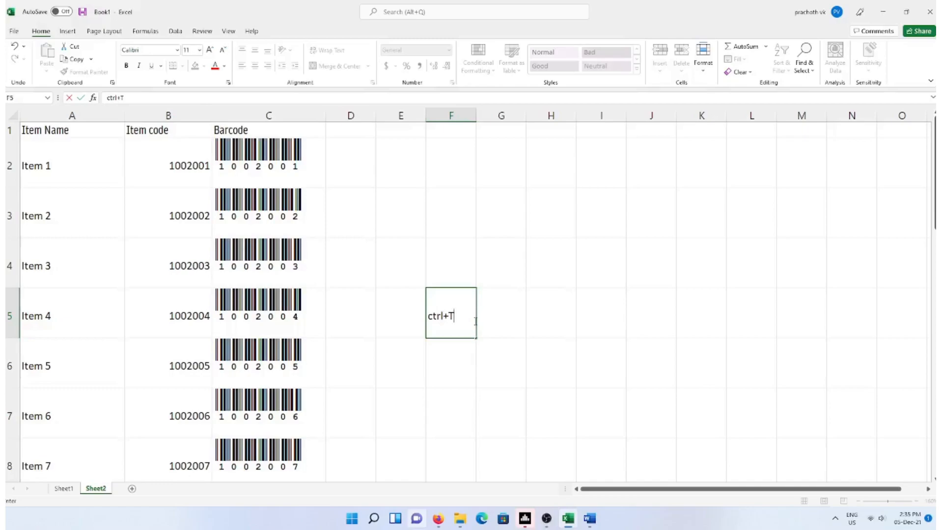
pyautogui.press('Return')
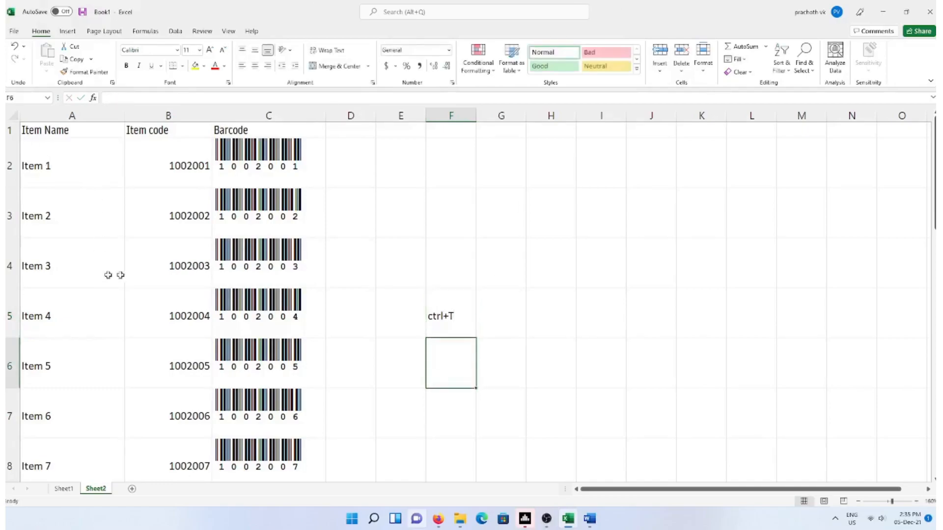
pyautogui.click(160, 265)
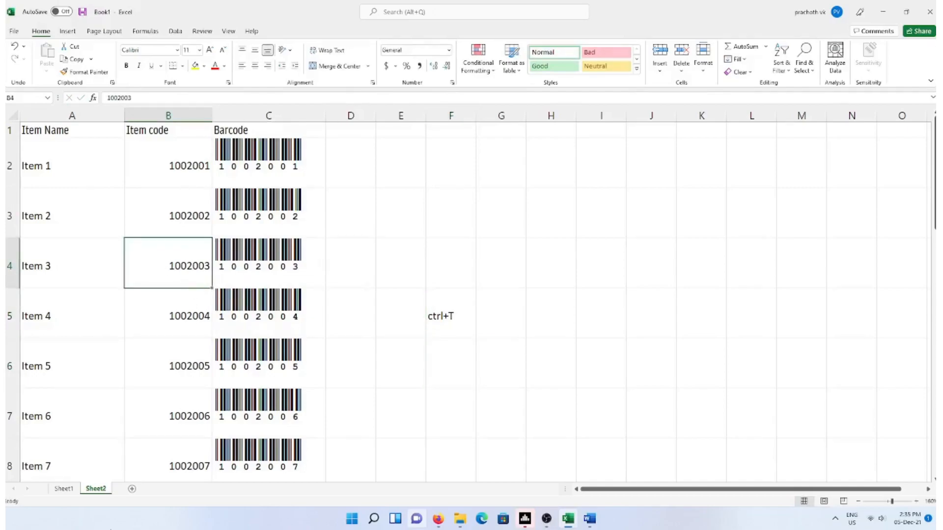
# Convert A1:C22 into an Excel table with headers, showing filter buttons and banded rows to Item 21
pyautogui.hotkey('ctrl', 't')
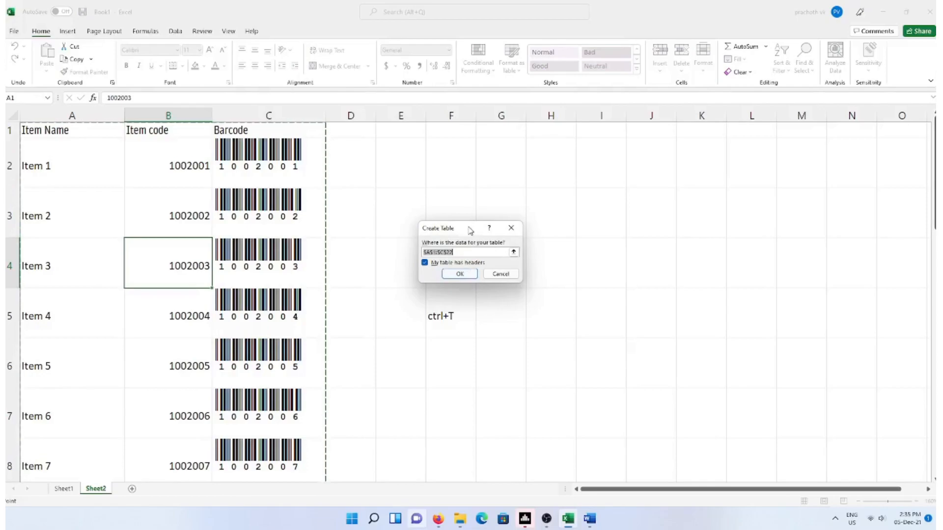
pyautogui.click(460, 275)
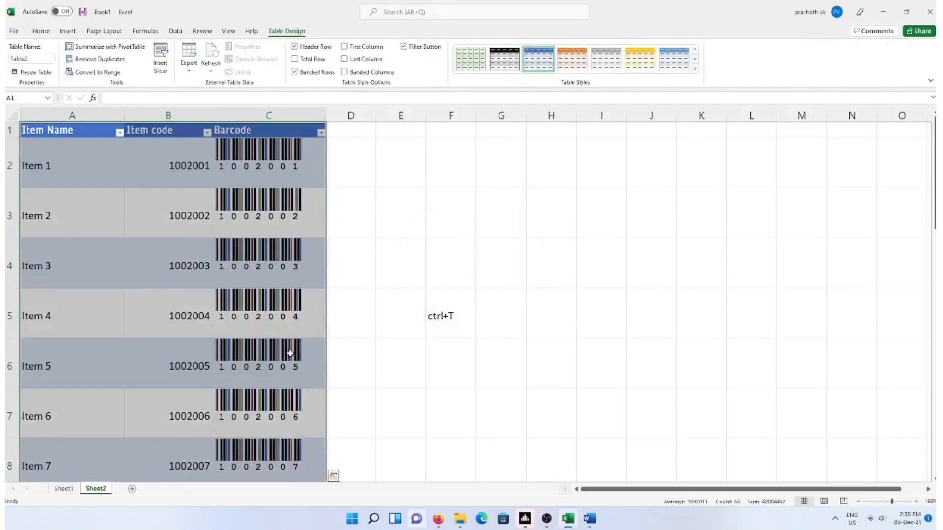
pyautogui.click(359, 361)
pyautogui.scroll(-3, 223, 320)
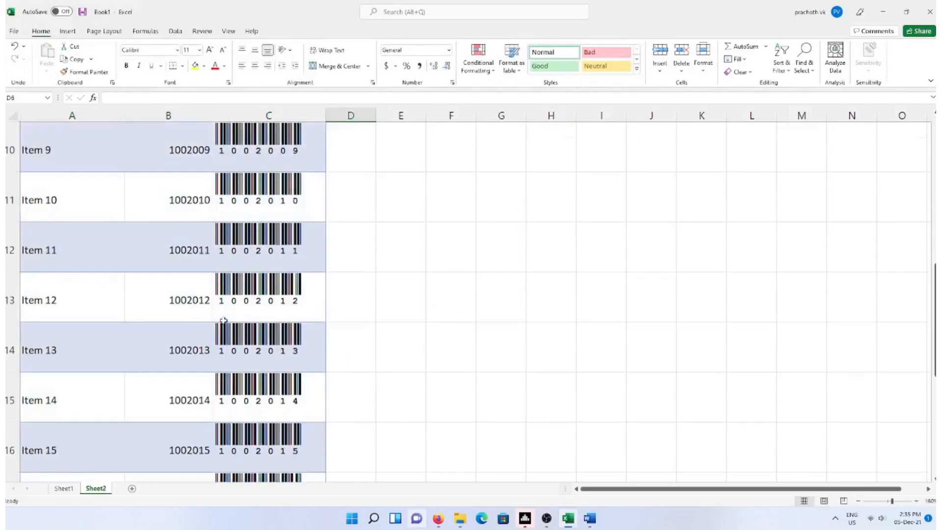
pyautogui.scroll(-3, 223, 320)
pyautogui.scroll(3, 224, 320)
pyautogui.scroll(-2, 224, 321)
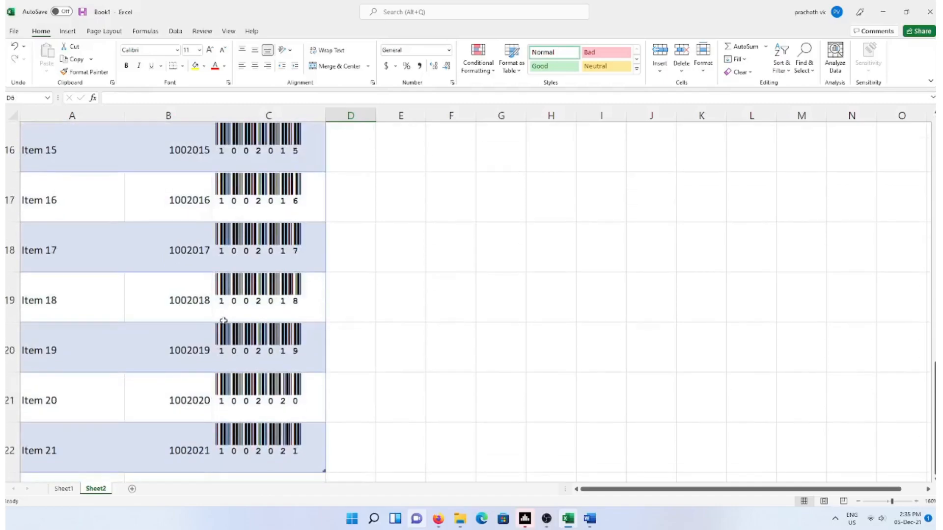
pyautogui.scroll(-2, 224, 321)
# Add Item 22 with code 1002022 in row 23 so its barcode appears automatically
pyautogui.click(67, 192)
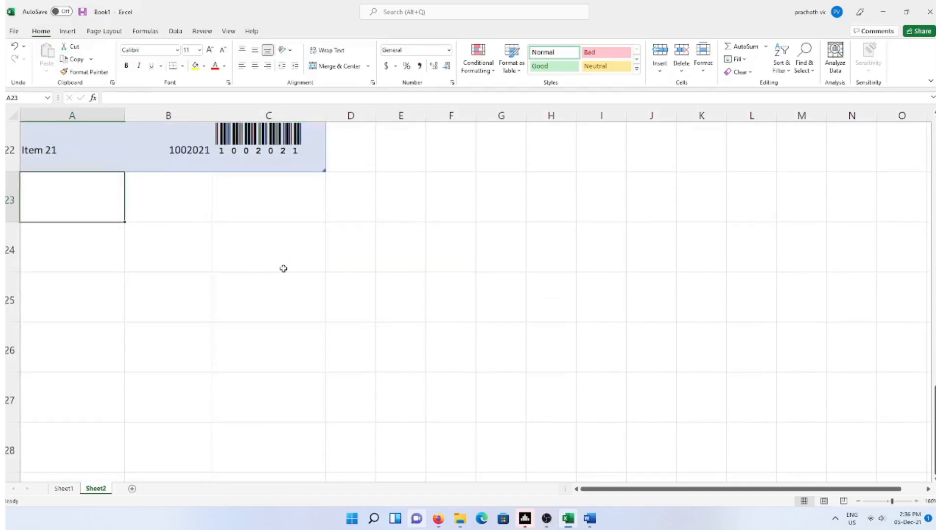
pyautogui.scroll(1, 284, 269)
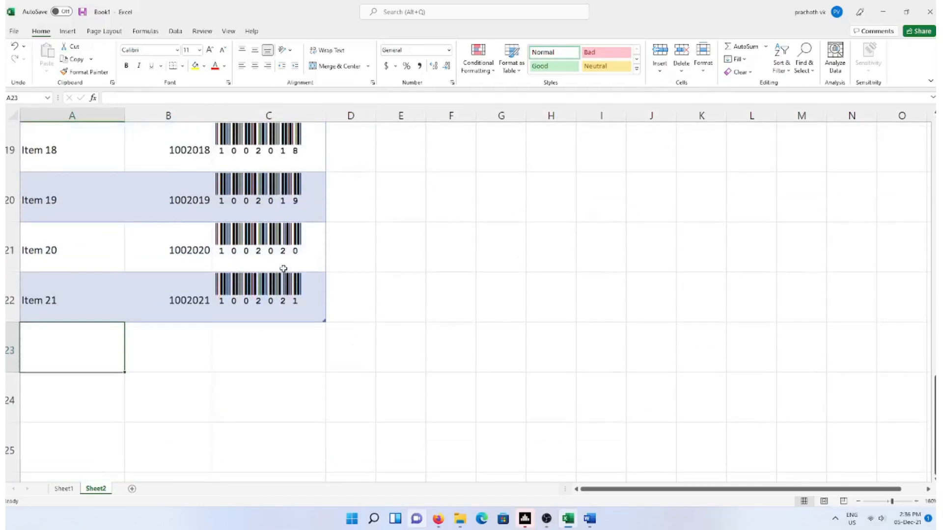
pyautogui.write('Item 22')
pyautogui.press('Return')
pyautogui.press('Up')
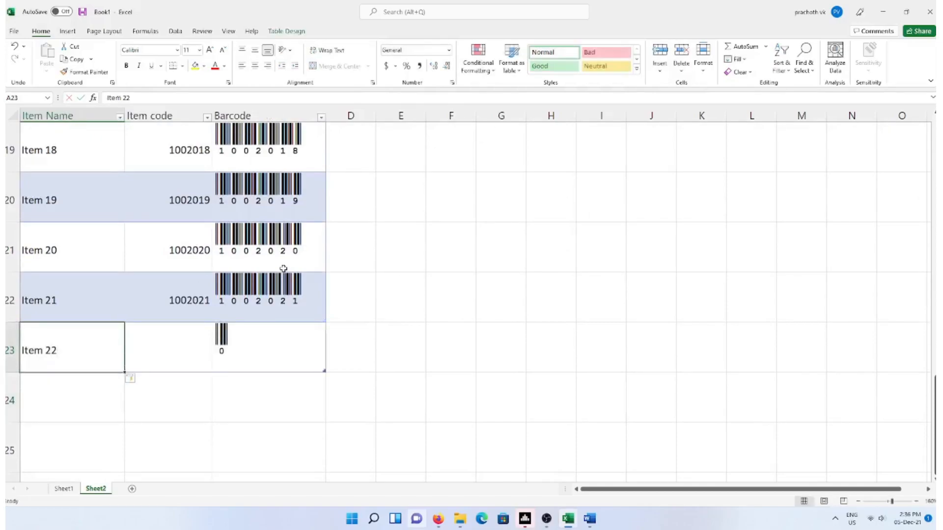
pyautogui.press('Right')
pyautogui.write('10')
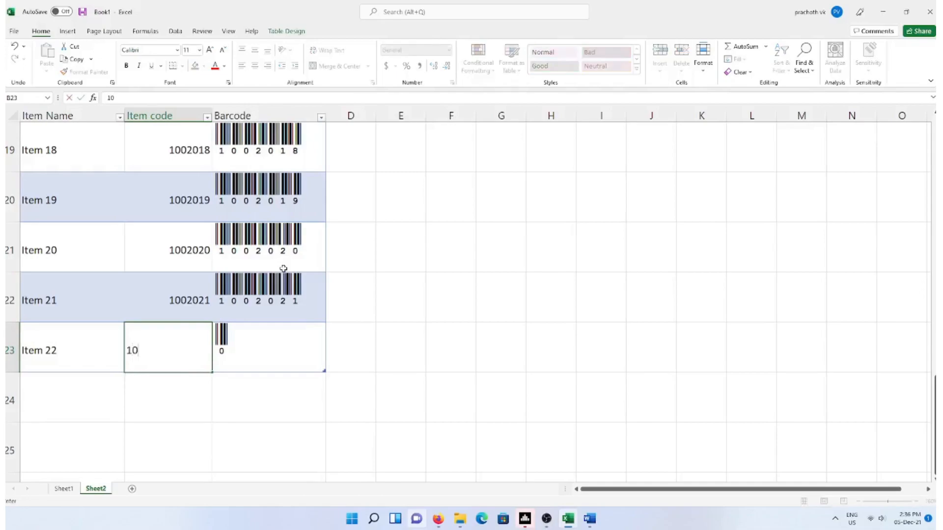
pyautogui.write('02022')
pyautogui.press('Return')
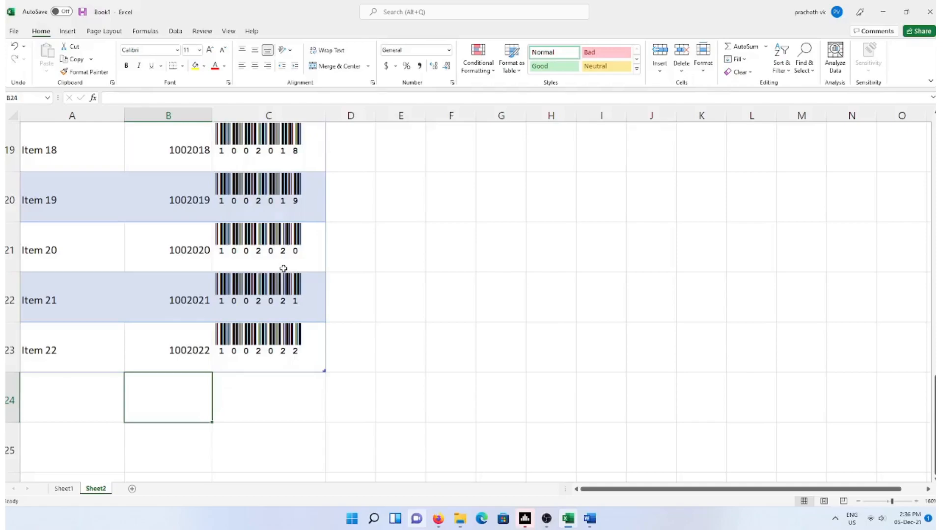
# Add item 23 with code 1002023 in row 24, extending the table and its barcodes
pyautogui.press('Left')
pyautogui.write('item ')
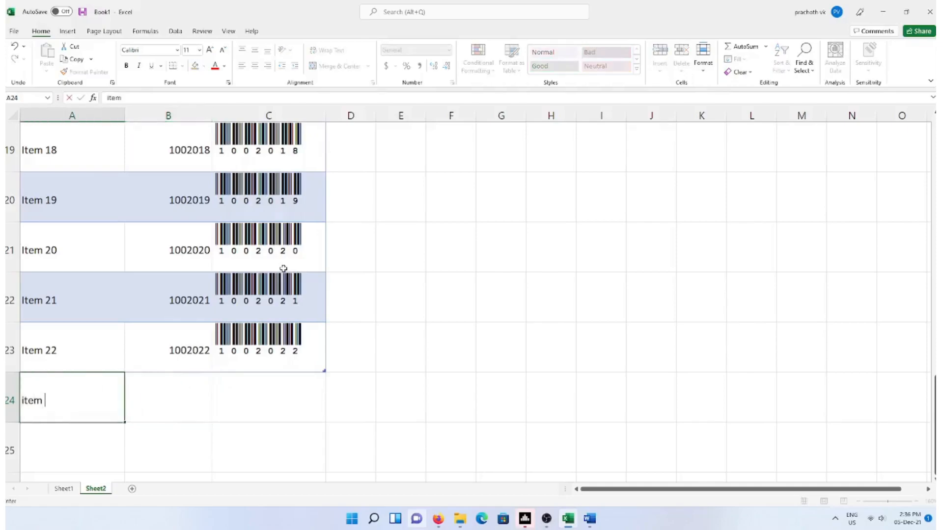
pyautogui.write('23')
pyautogui.press('Tab')
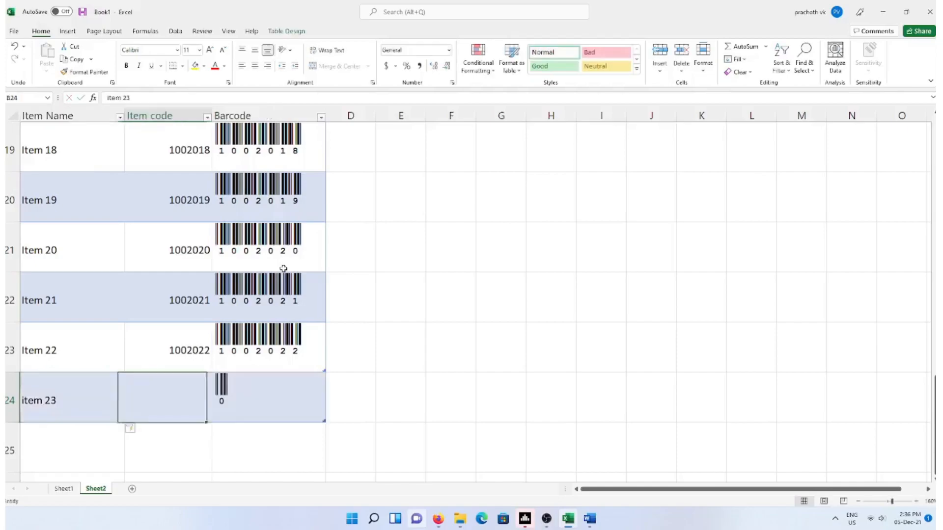
pyautogui.write('1002023')
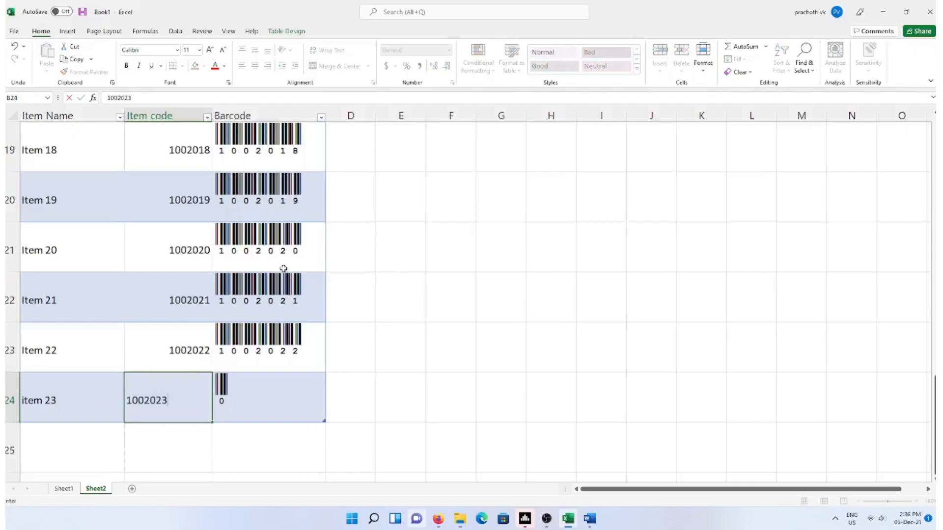
pyautogui.press('Return')
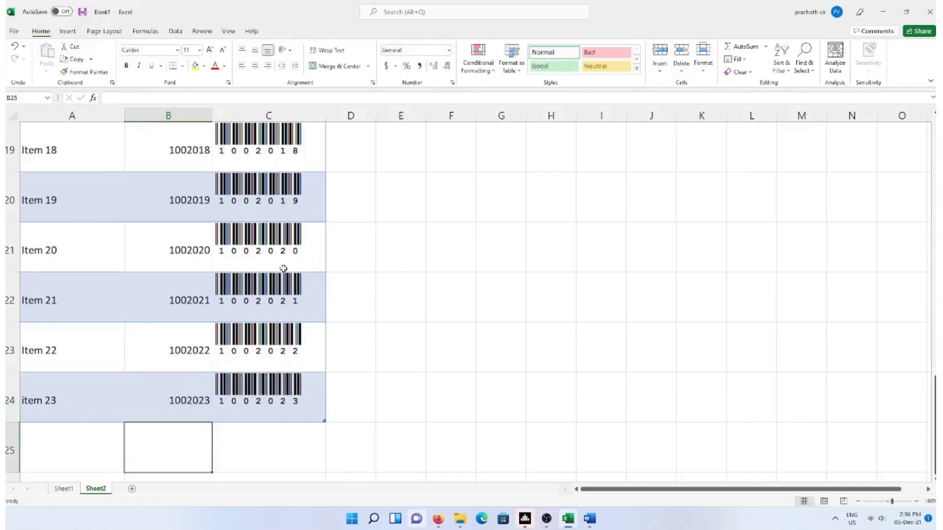
# Delete the 'ctrl+T' note from F5 and review the barcode table through item 23
pyautogui.scroll(6, 364, 273)
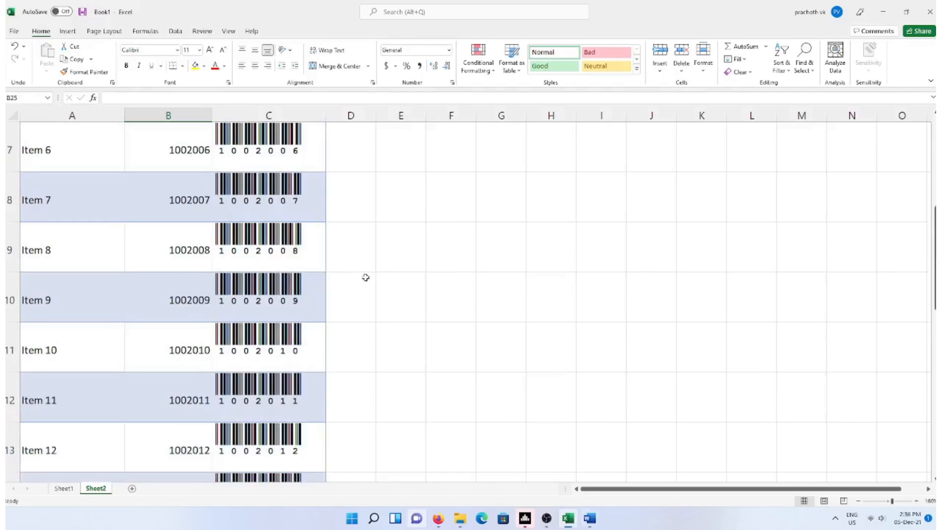
pyautogui.scroll(-2, 295, 448)
pyautogui.scroll(-6, 240, 344)
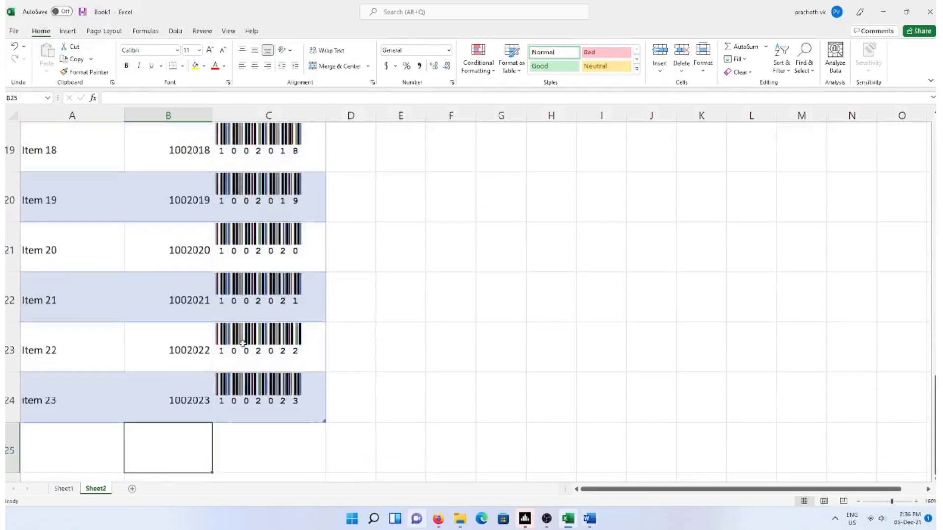
pyautogui.scroll(8, 242, 343)
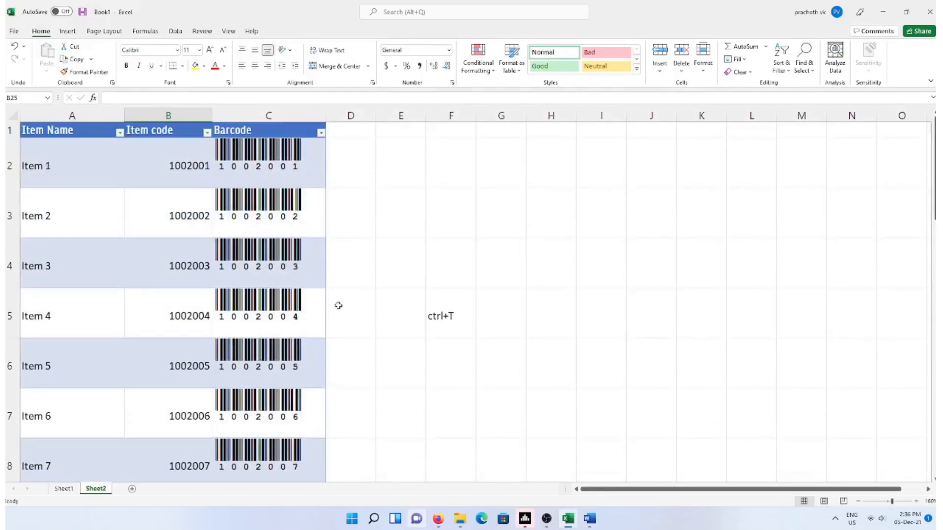
pyautogui.click(426, 316)
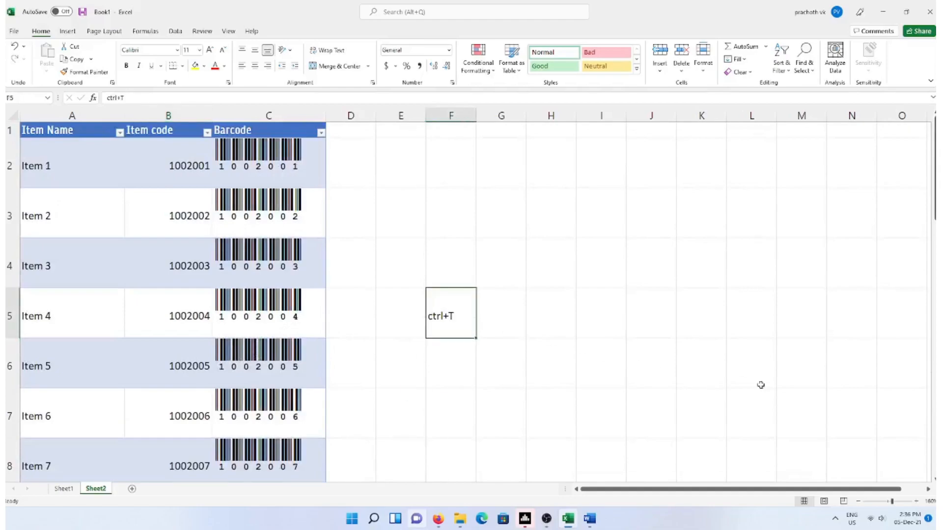
pyautogui.press('Delete')
pyautogui.scroll(-3, 420, 247)
pyautogui.scroll(-3, 420, 247)
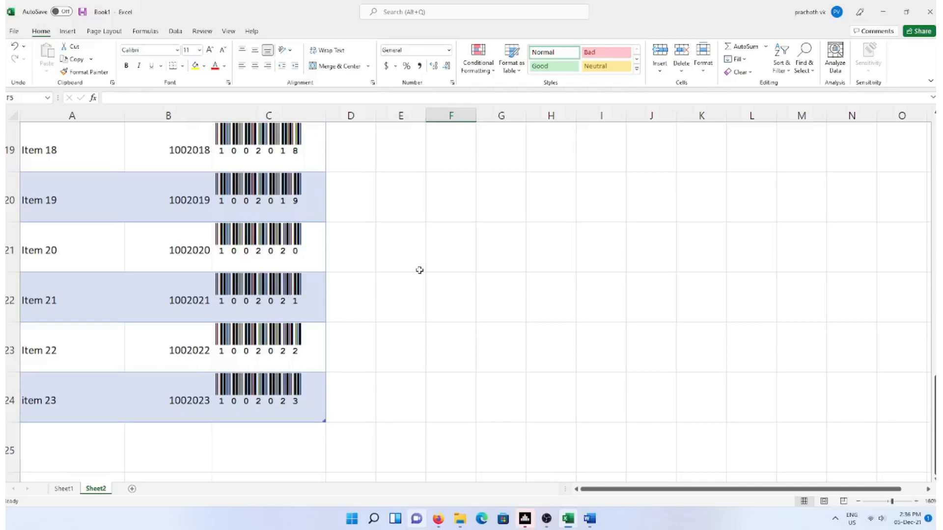
pyautogui.scroll(1, 415, 276)
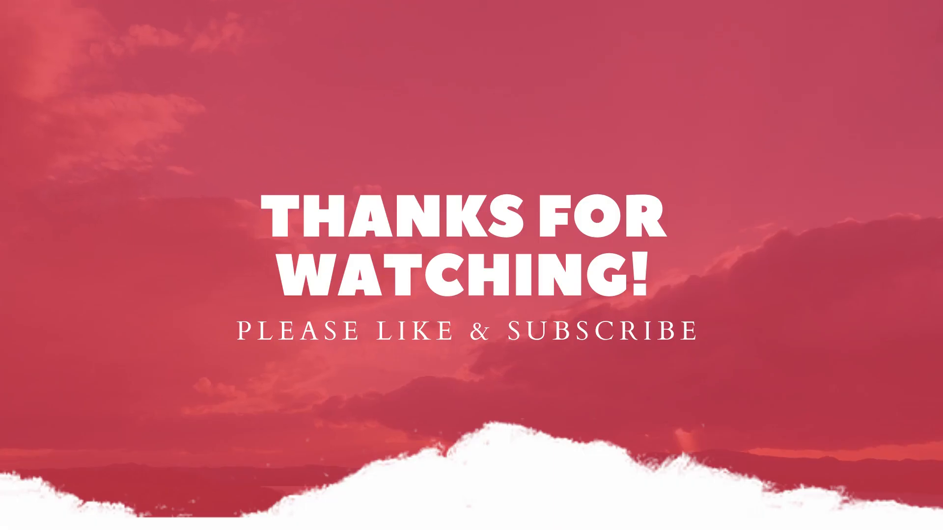